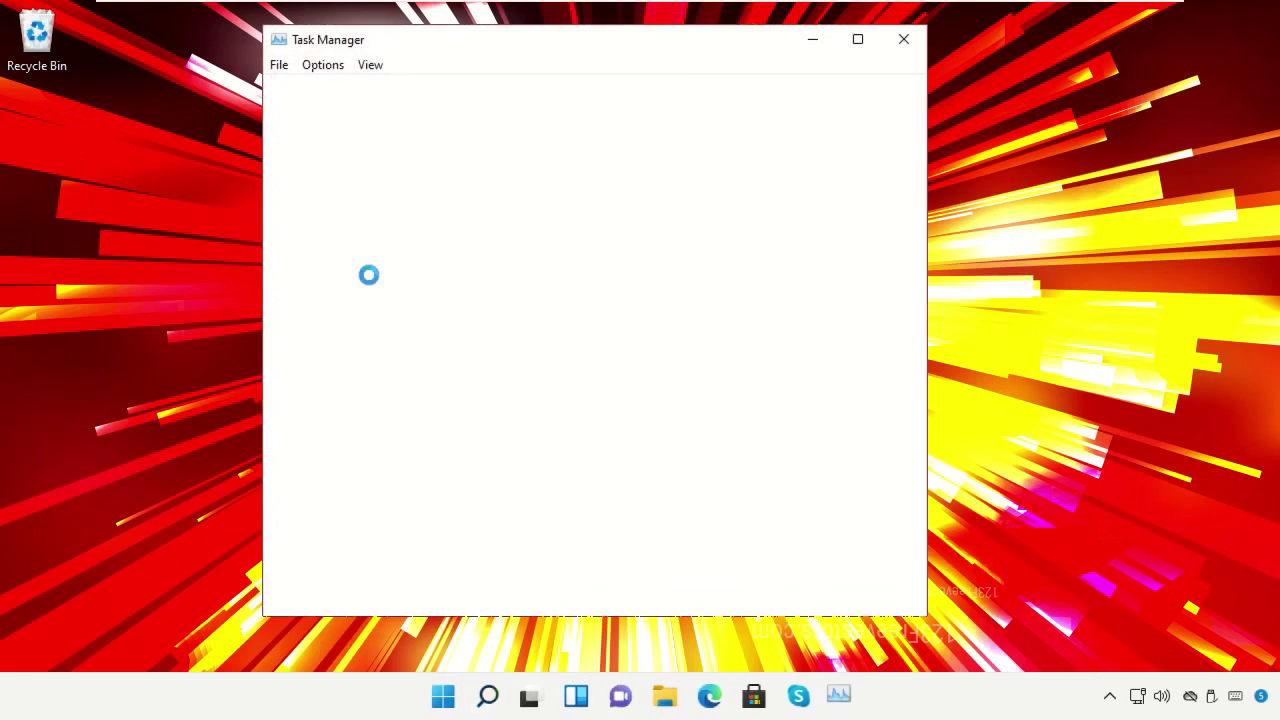
# Start a new Task Manager task and browse to the Windows folder on Local Disk (C:) for its program
pyautogui.click(280, 68)
pyautogui.click(307, 90)
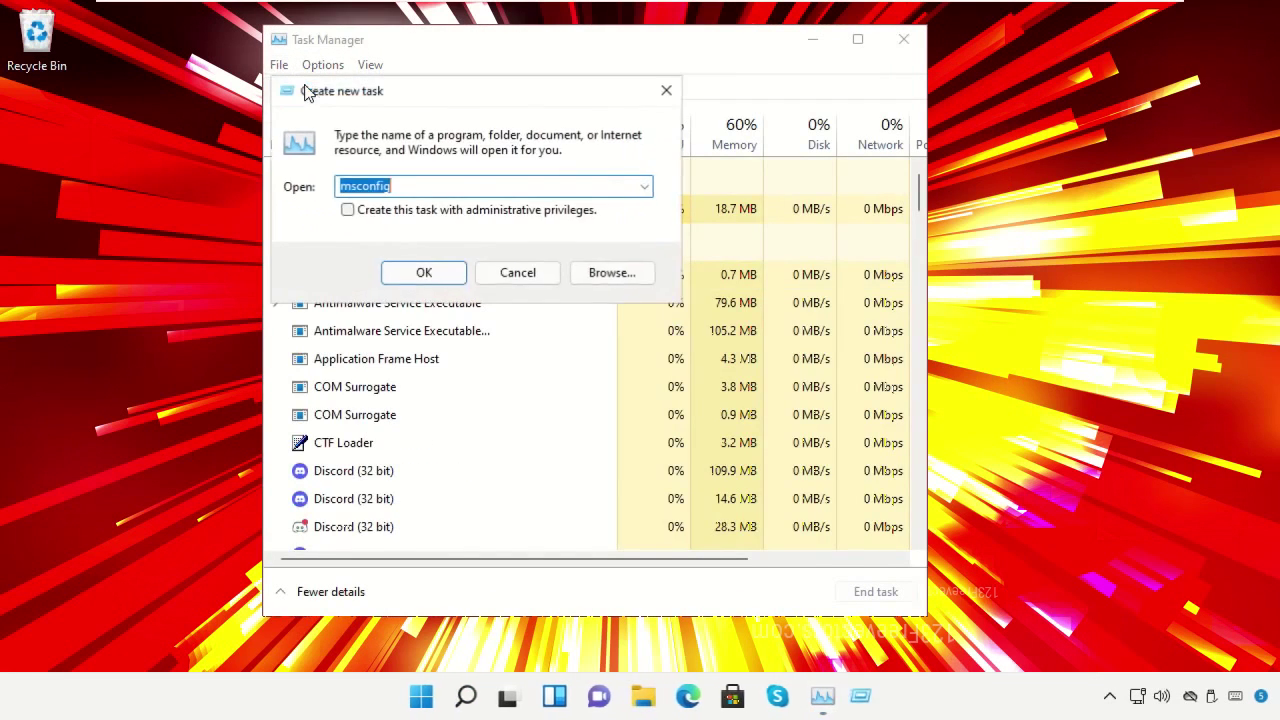
pyautogui.click(613, 276)
pyautogui.click(378, 472)
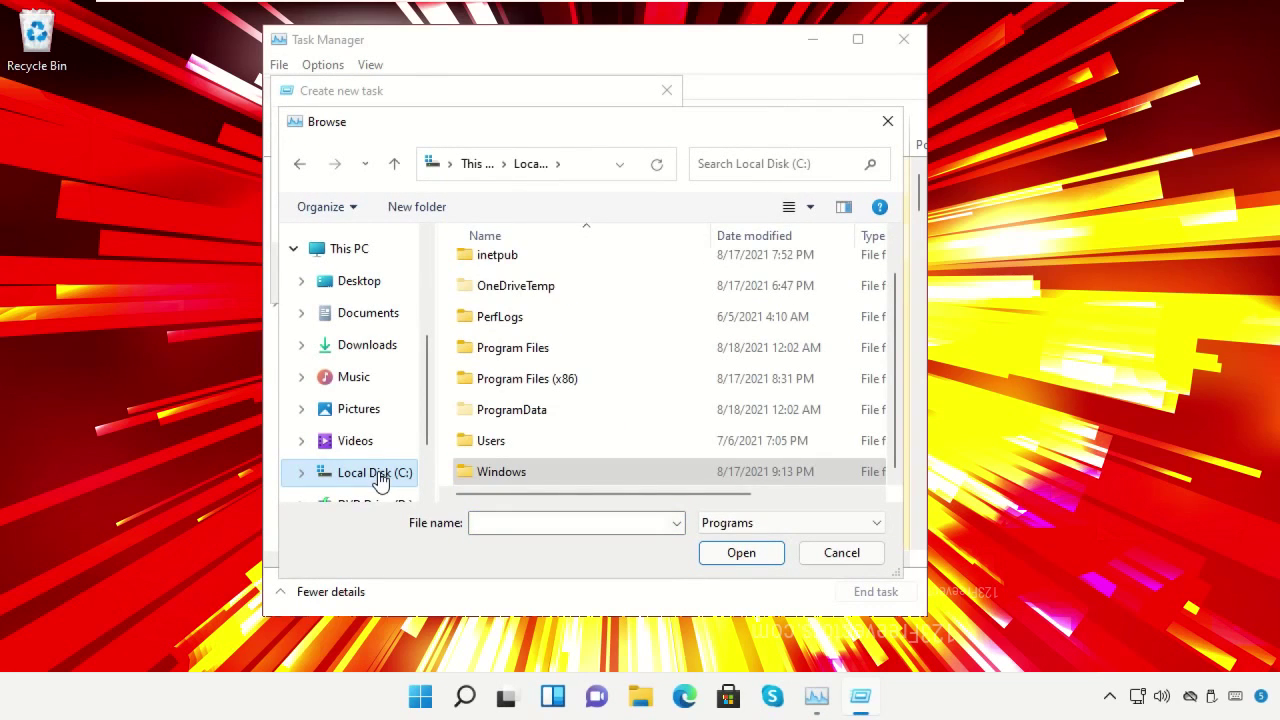
pyautogui.click(358, 250)
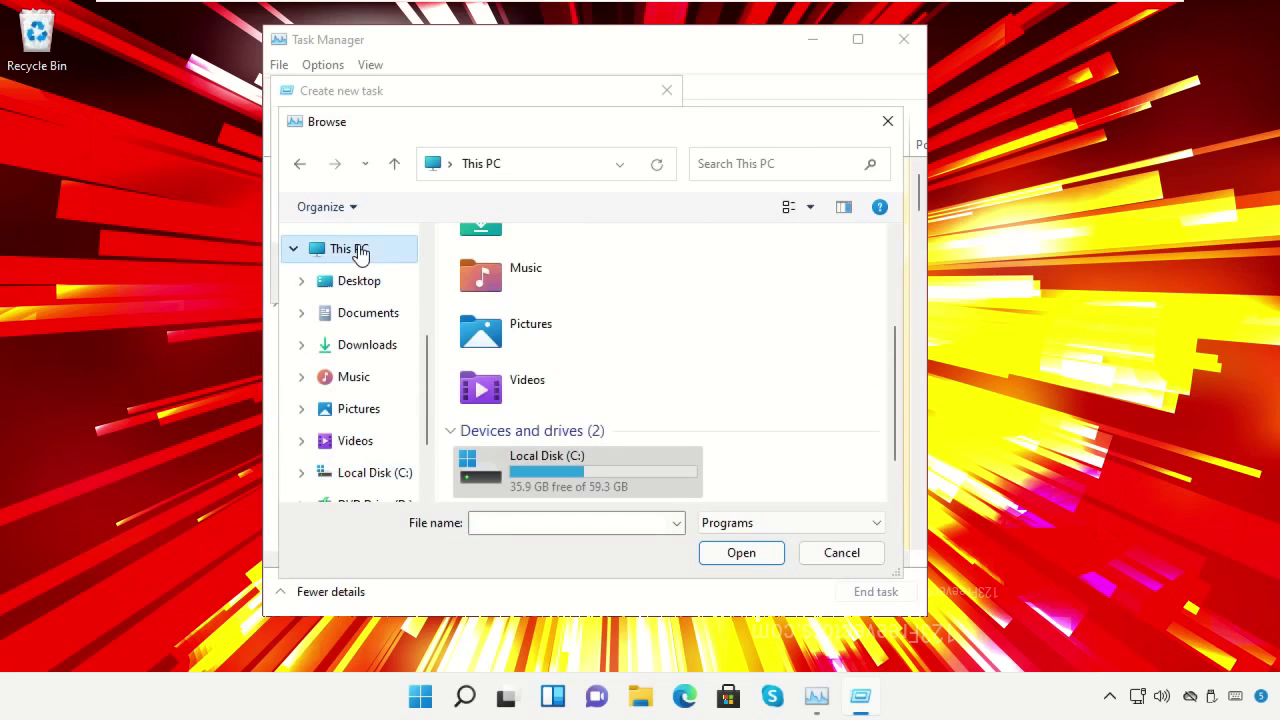
pyautogui.doubleClick(543, 462)
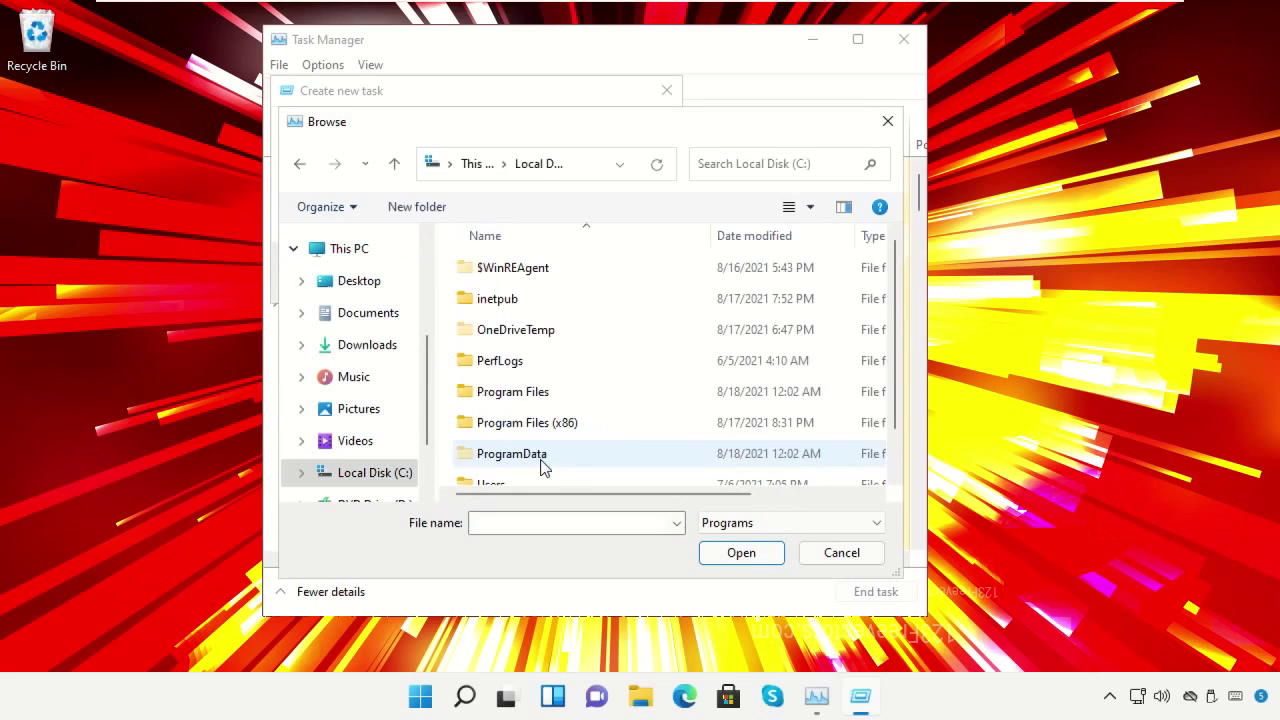
pyautogui.scroll(-1, 548, 425)
pyautogui.click(530, 472)
pyautogui.doubleClick(530, 472)
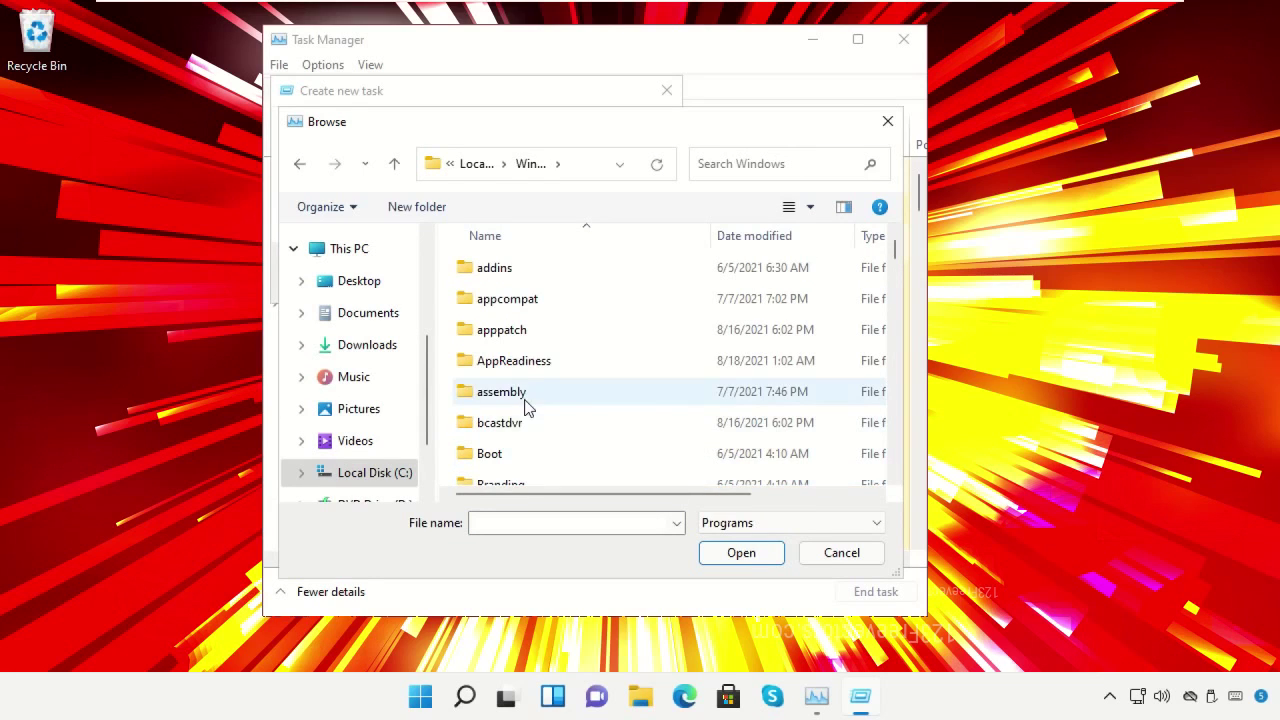
# Open the System32 folder inside the Windows folder
pyautogui.scroll(-3, 527, 407)
pyautogui.scroll(-10, 527, 407)
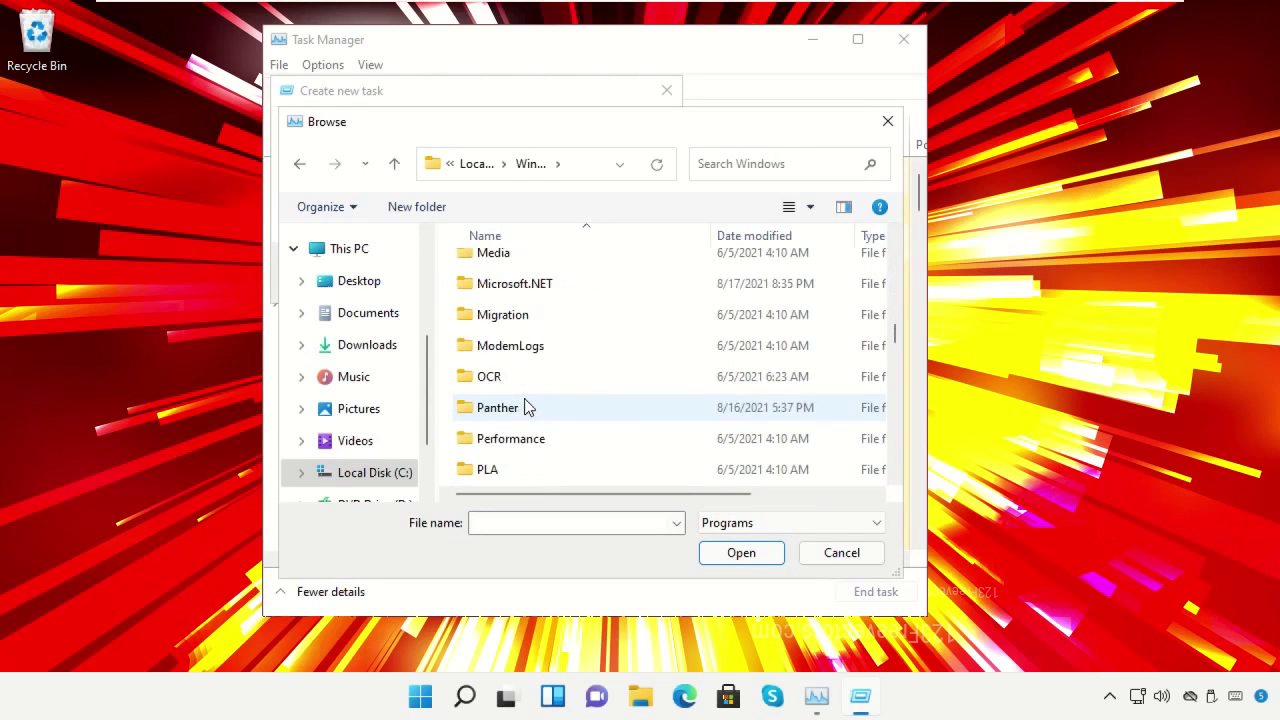
pyautogui.scroll(-7, 525, 408)
pyautogui.click(535, 380)
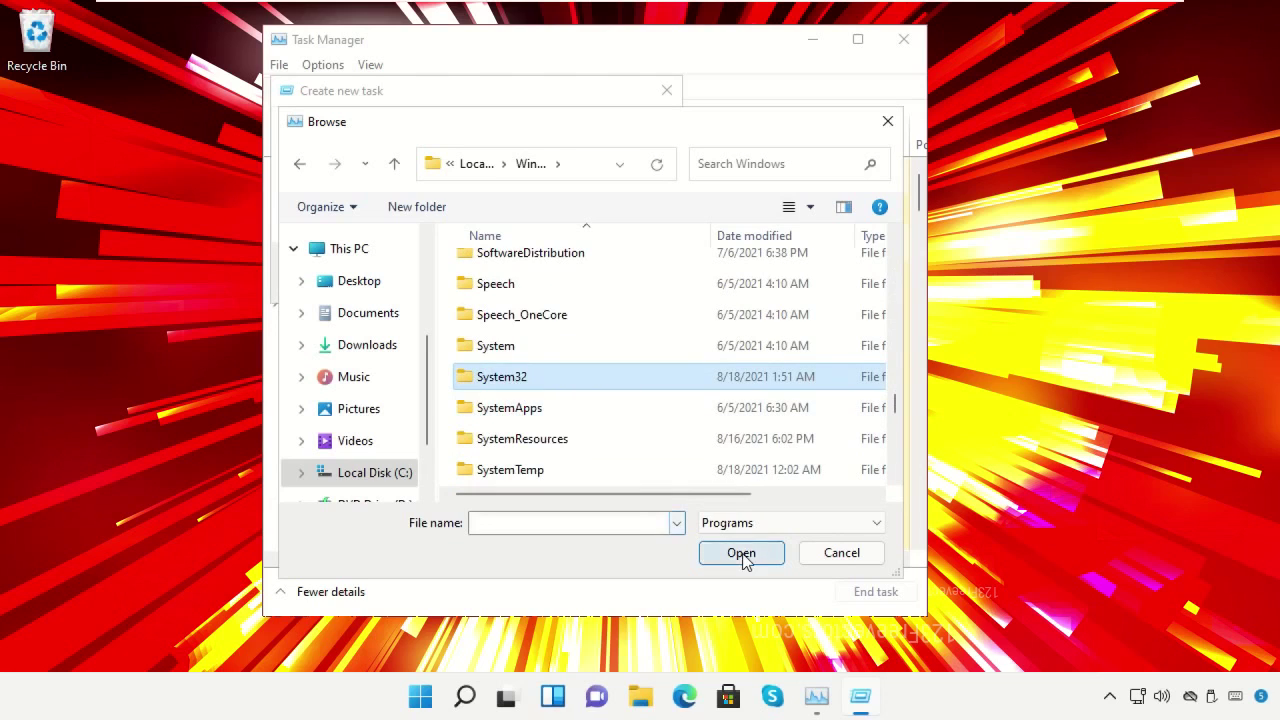
pyautogui.click(746, 551)
# Choose cmd from the System32 folder as the program for the new task
pyautogui.click(541, 418)
pyautogui.write('cs')
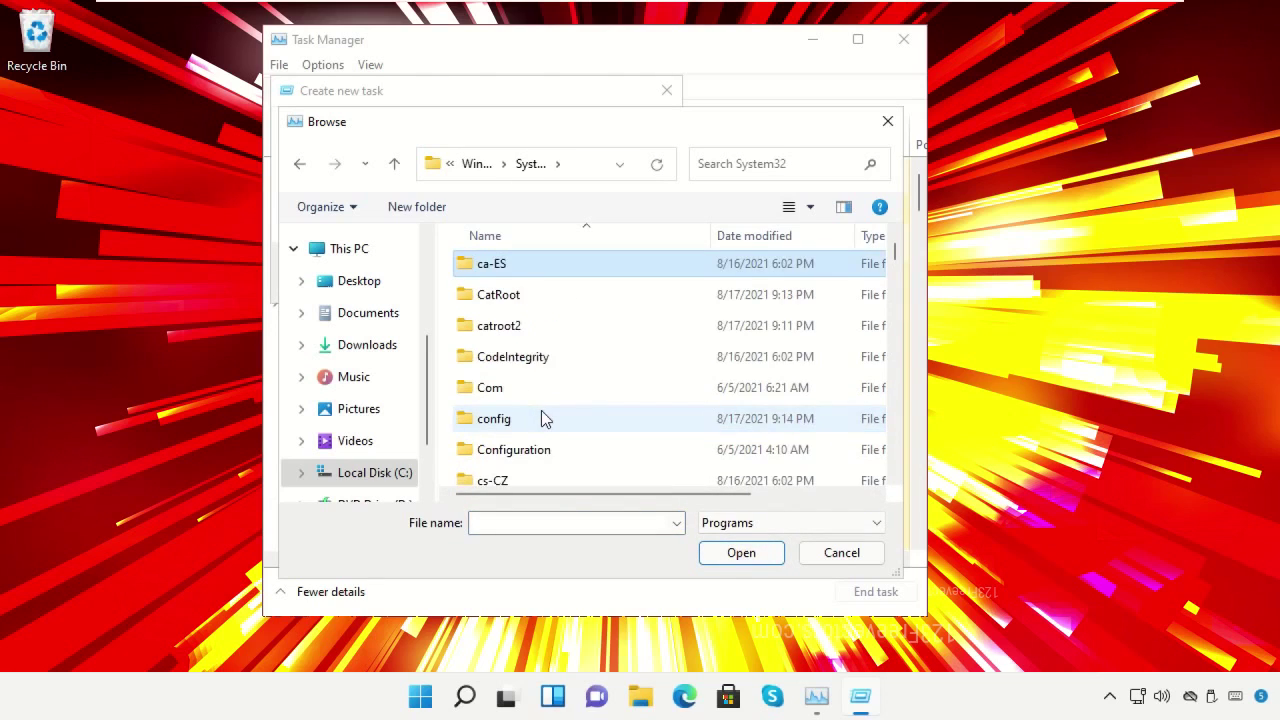
pyautogui.write('change')
pyautogui.scroll(-5, 545, 418)
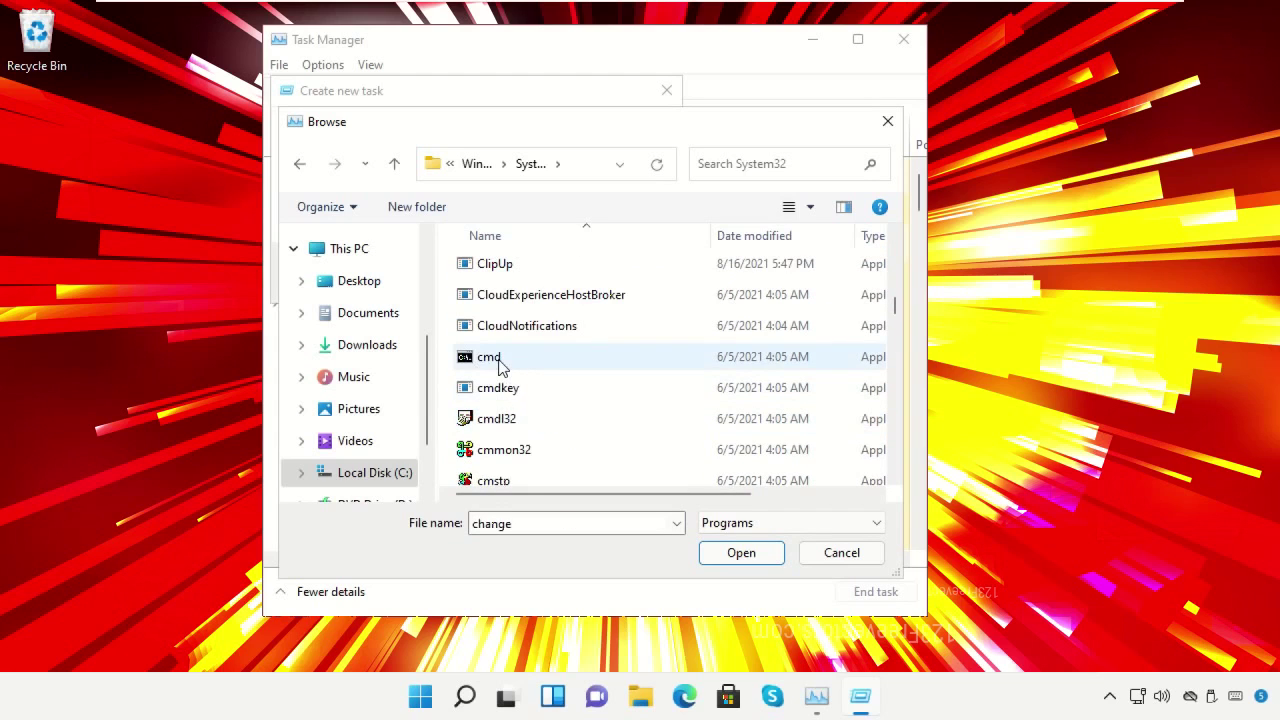
pyautogui.click(500, 366)
pyautogui.click(740, 553)
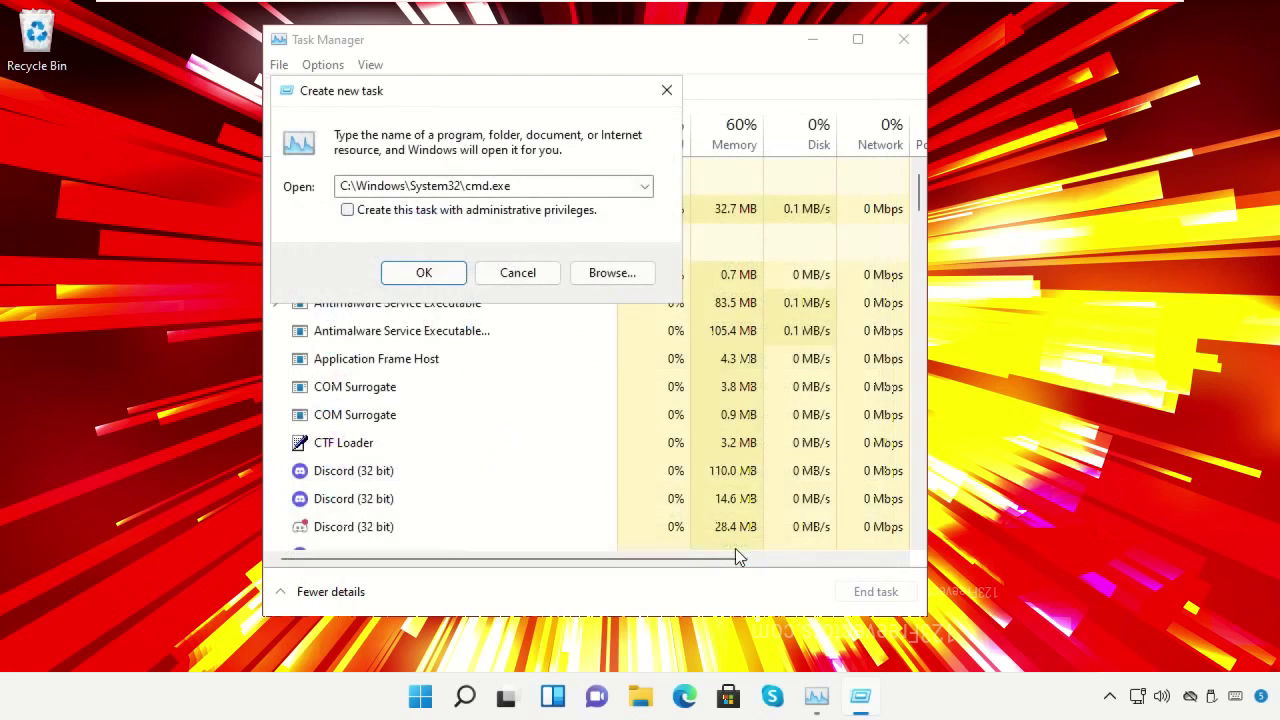
# Run the cmd.exe task with administrative privileges and close Task Manager
pyautogui.click(347, 211)
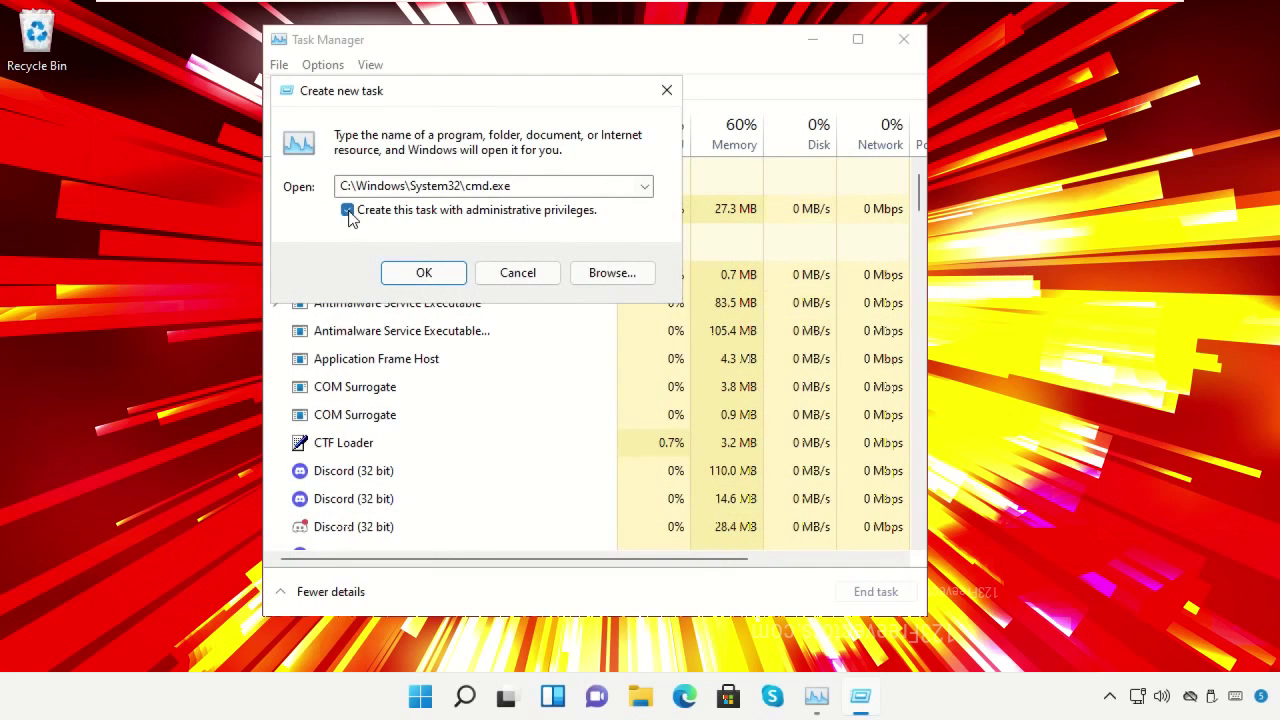
pyautogui.click(425, 276)
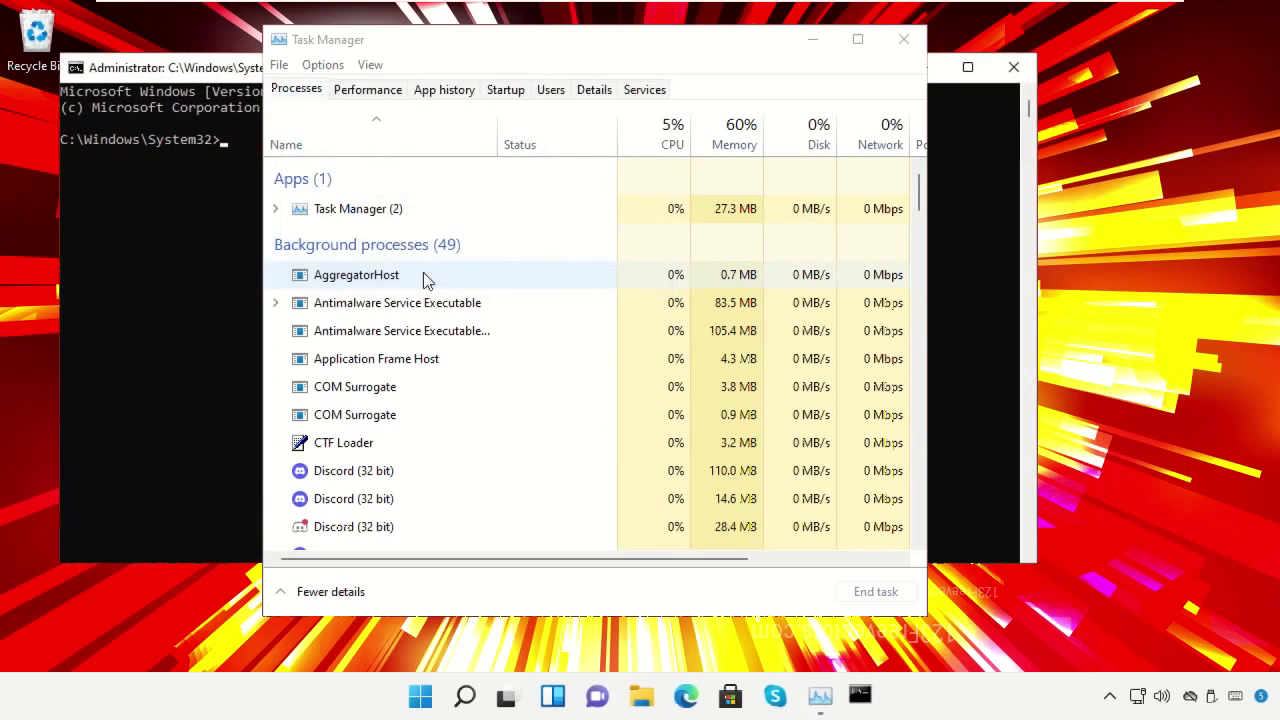
pyautogui.click(905, 42)
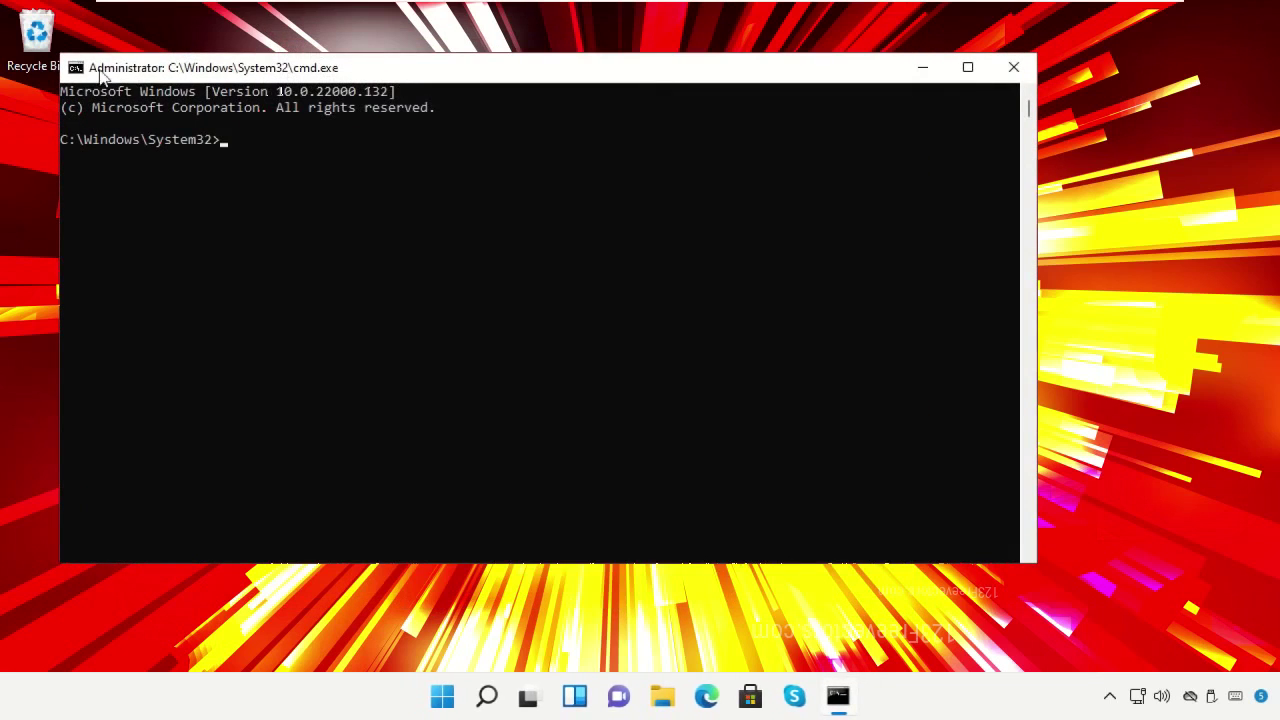
# Run gpupdate in the administrator Command Prompt and exit the prompt
pyautogui.moveTo(60, 53); pyautogui.dragTo(303, 138)
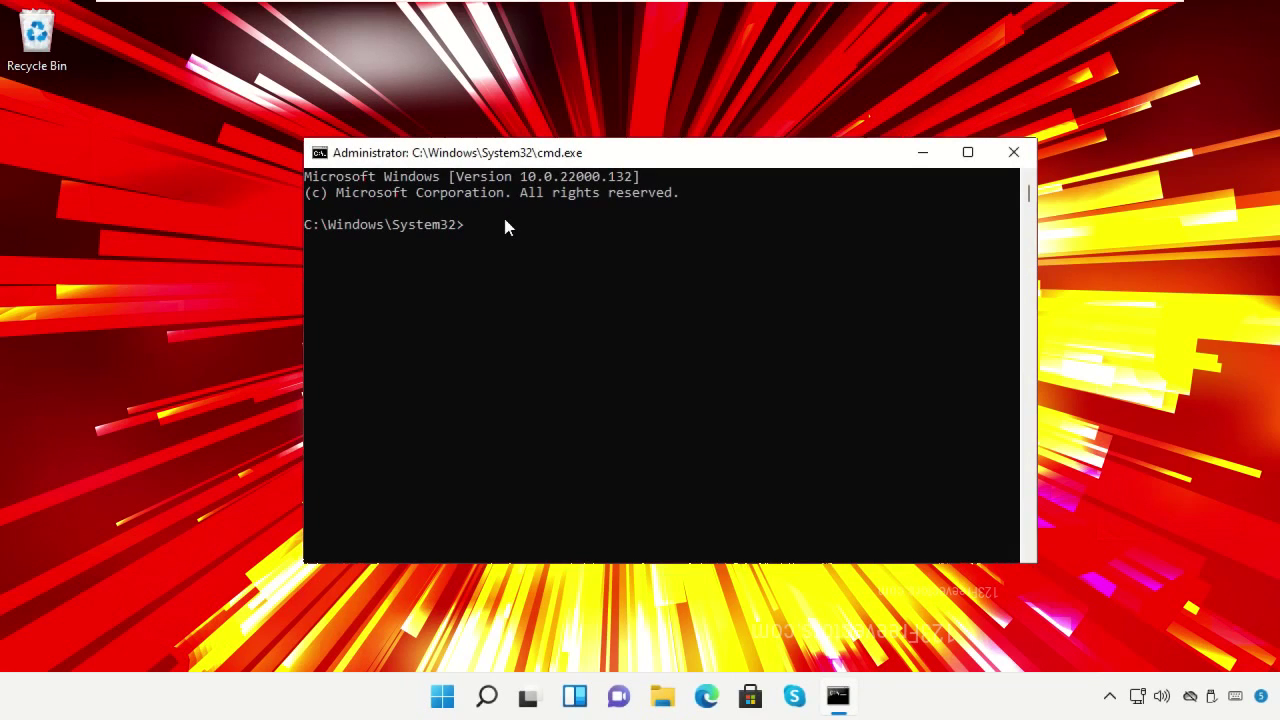
pyautogui.write('pdate')
pyautogui.press('Return')
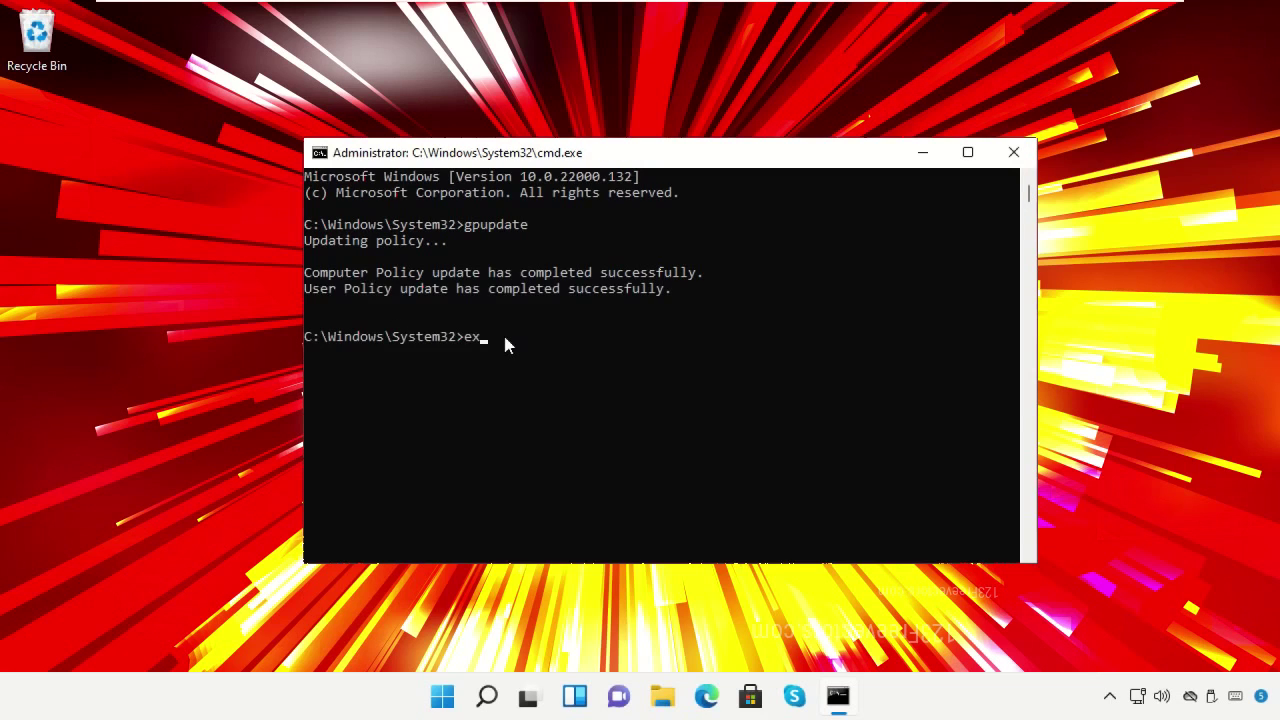
pyautogui.press('Return')
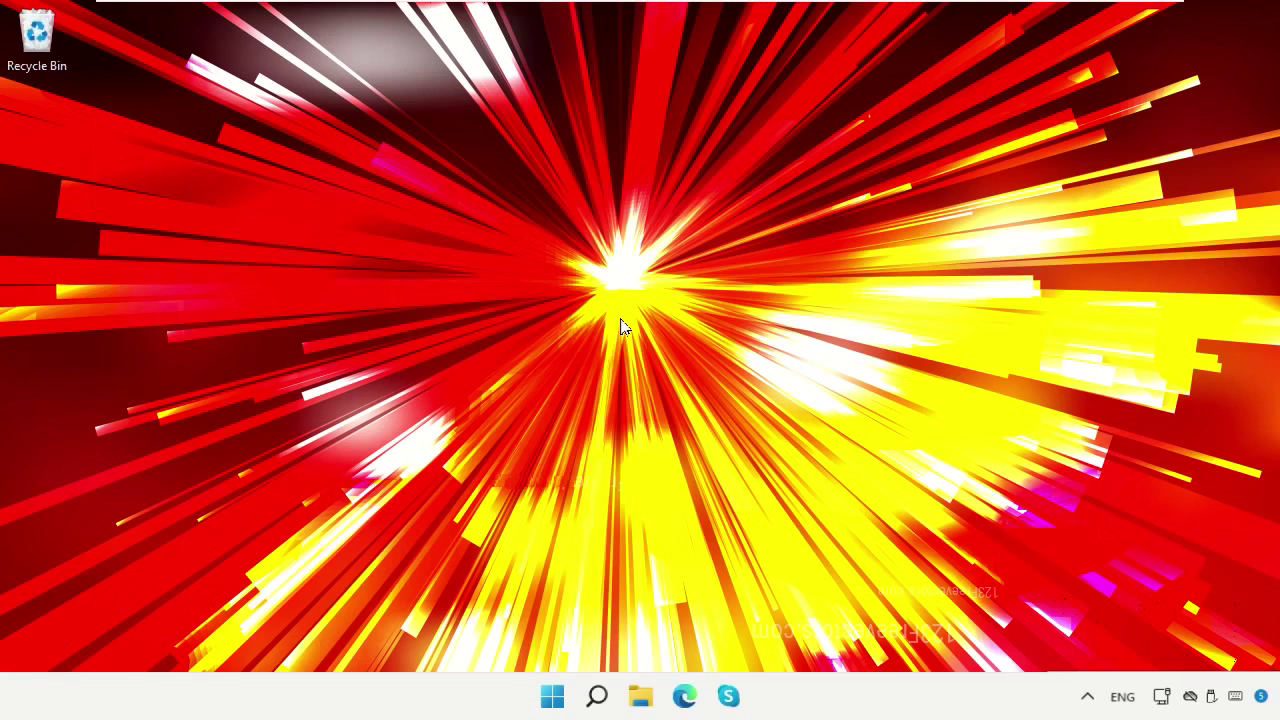
# Search Windows for Registry Editor, launch it and allow it to make changes to the device
pyautogui.click(596, 695)
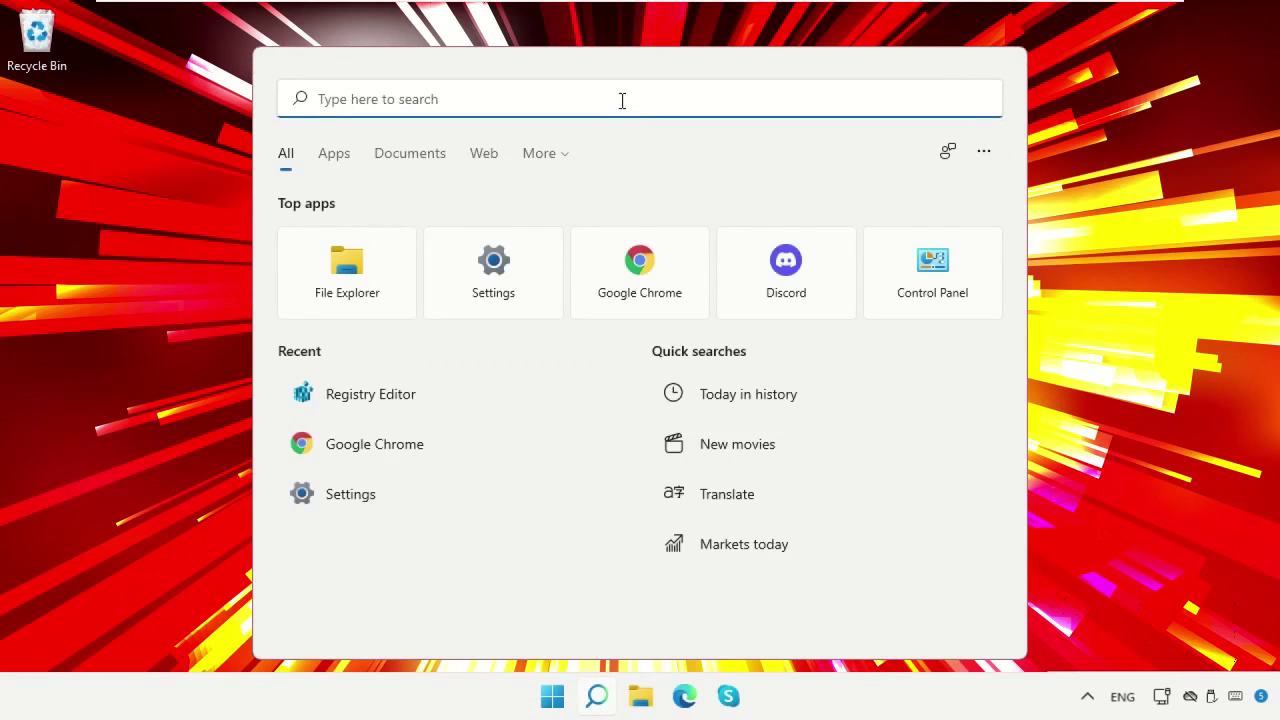
pyautogui.write('Registry Editor')
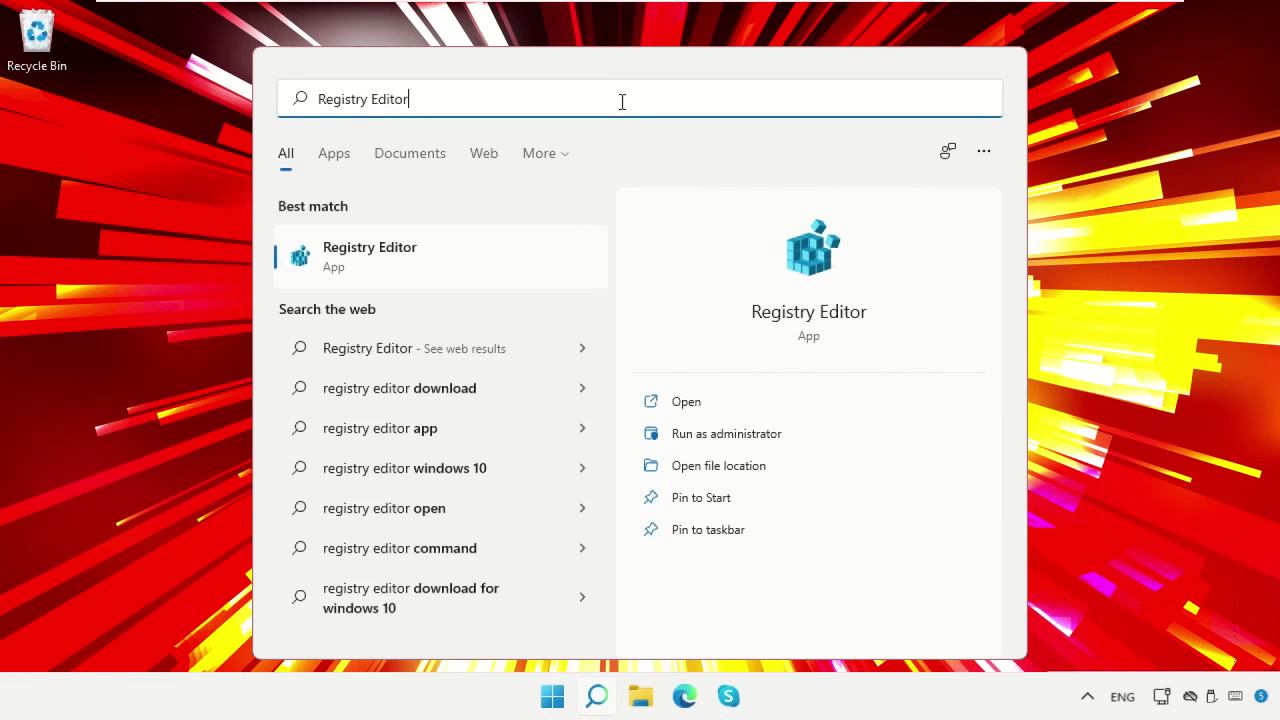
pyautogui.click(455, 261)
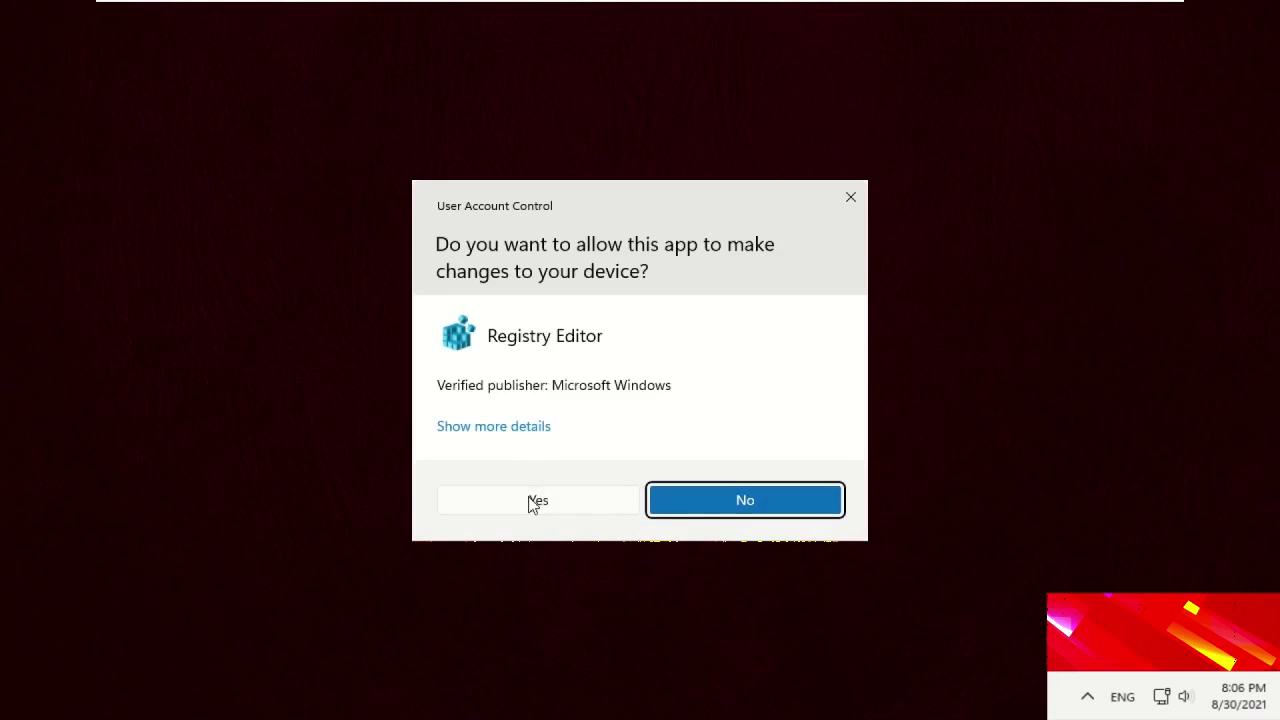
pyautogui.click(532, 501)
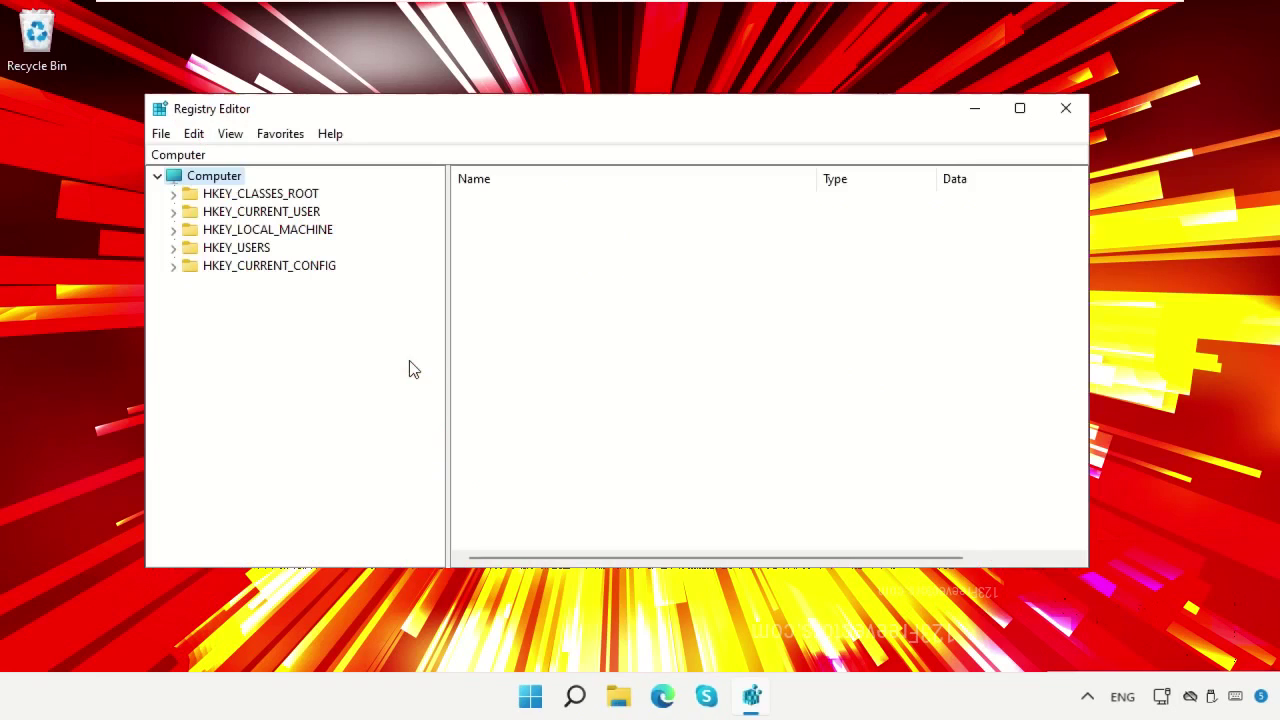
# Export the whole registry to the Desktop as a registration file named backup
pyautogui.click(164, 134)
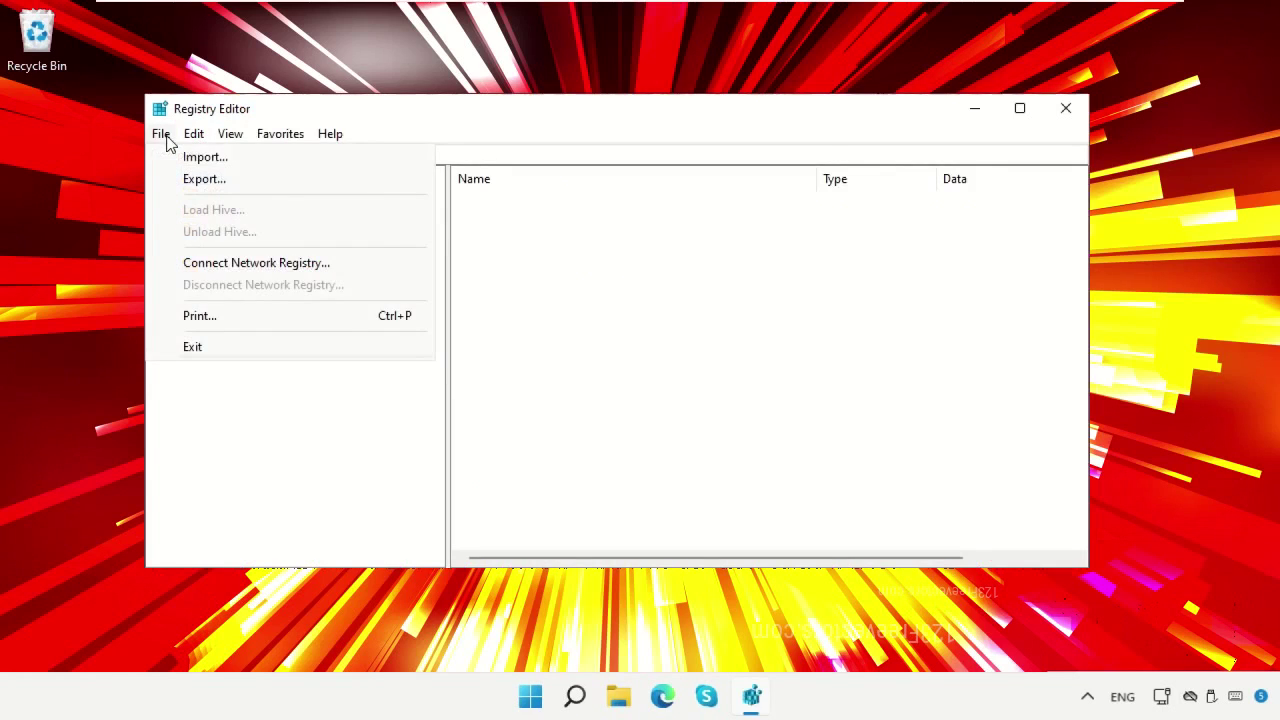
pyautogui.click(177, 180)
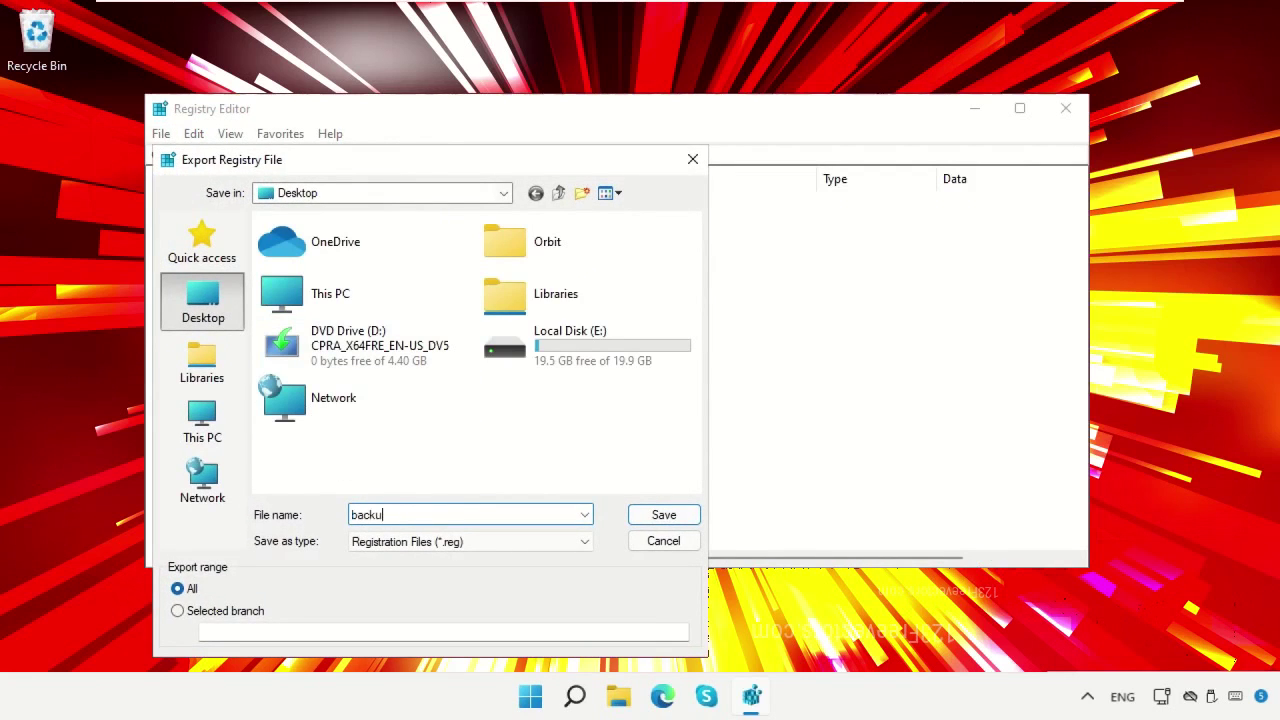
pyautogui.click(634, 515)
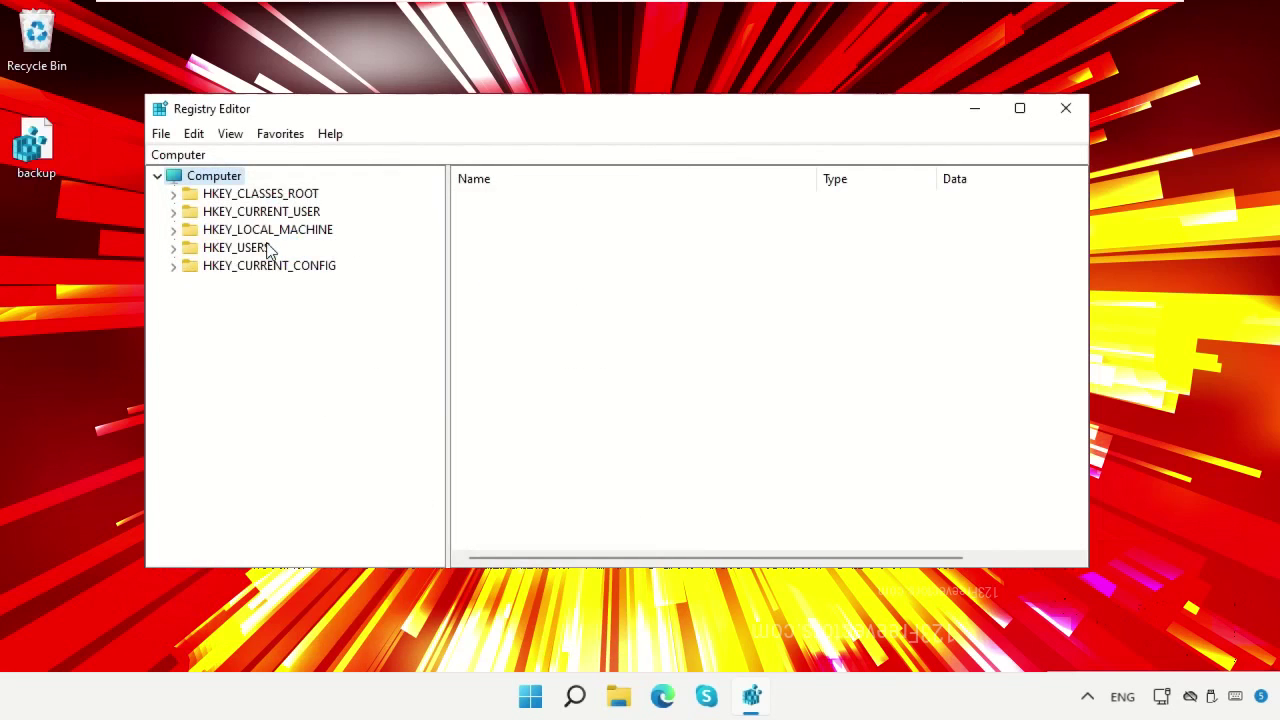
# Expand the registry tree to HKEY_LOCAL_MACHINE\SOFTWARE\Microsoft
pyautogui.click(268, 232)
pyautogui.click(173, 229)
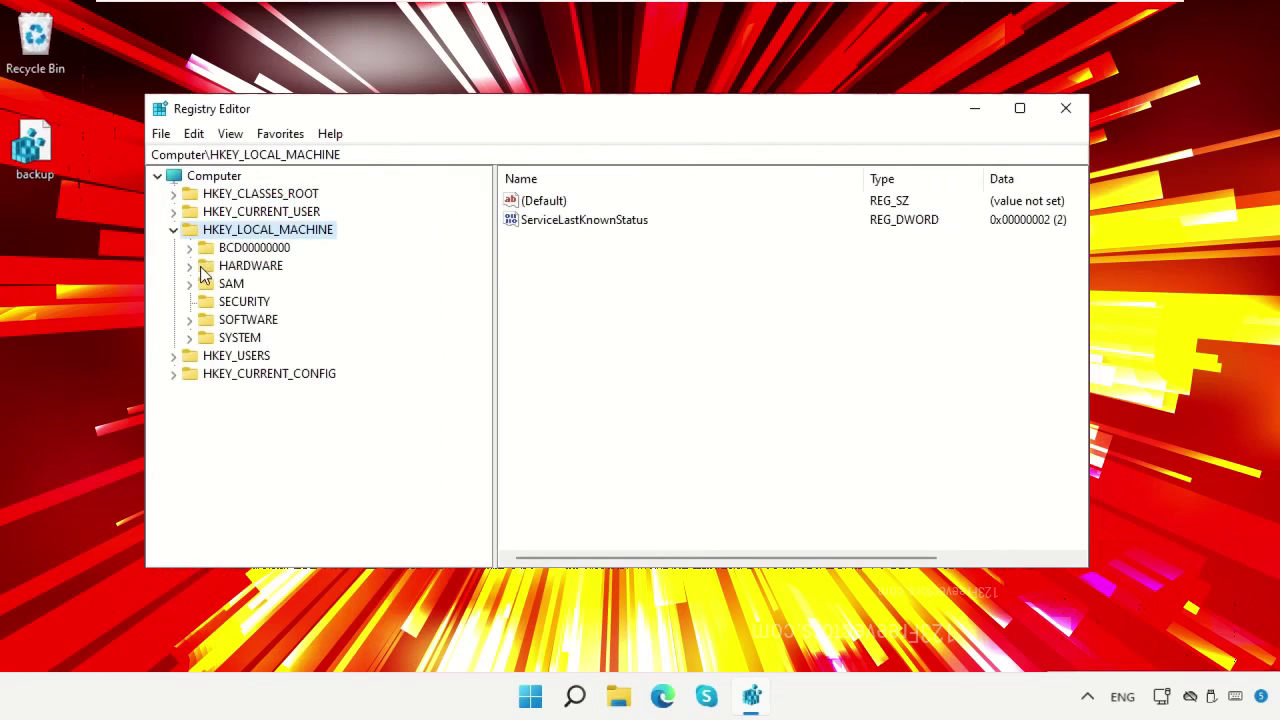
pyautogui.doubleClick(195, 318)
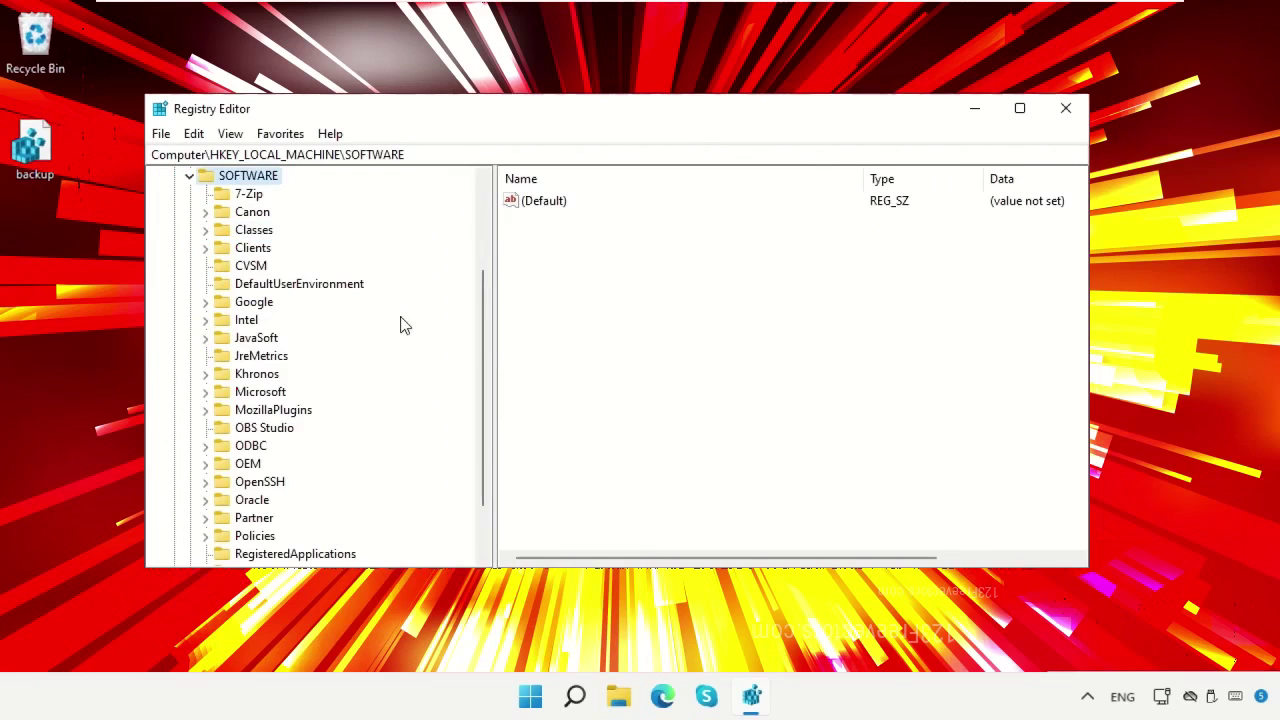
pyautogui.scroll(-2, 405, 325)
pyautogui.click(255, 322)
pyautogui.click(205, 321)
# Expand the Windows NT key under Microsoft and its CurrentVersion subkey
pyautogui.scroll(-20, 440, 360)
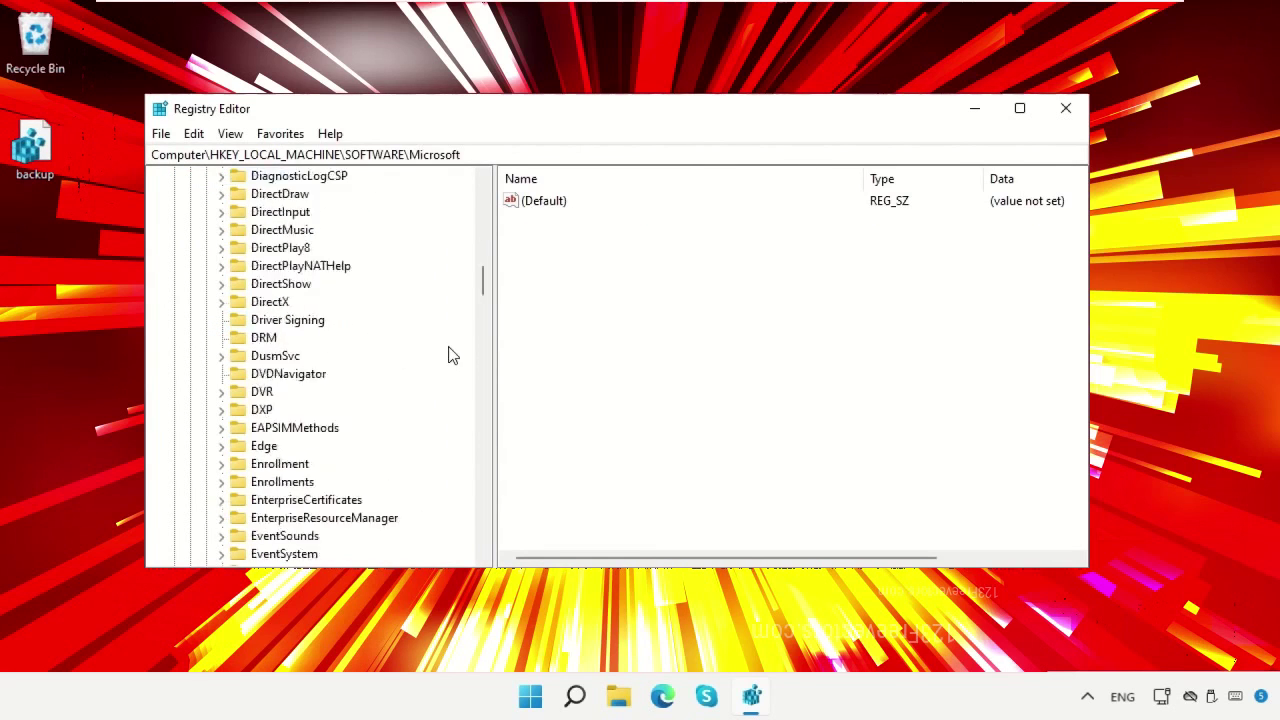
pyautogui.click(298, 267)
pyautogui.doubleClick(298, 268)
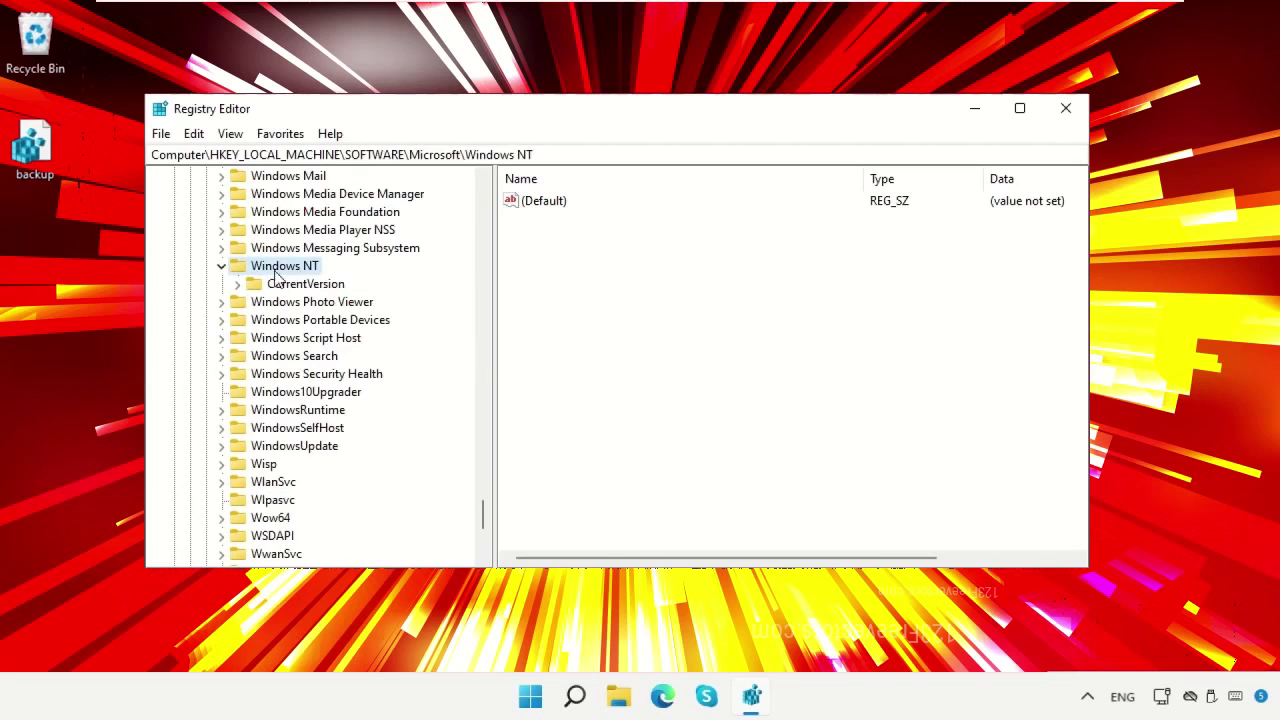
pyautogui.click(300, 284)
pyautogui.doubleClick(253, 287)
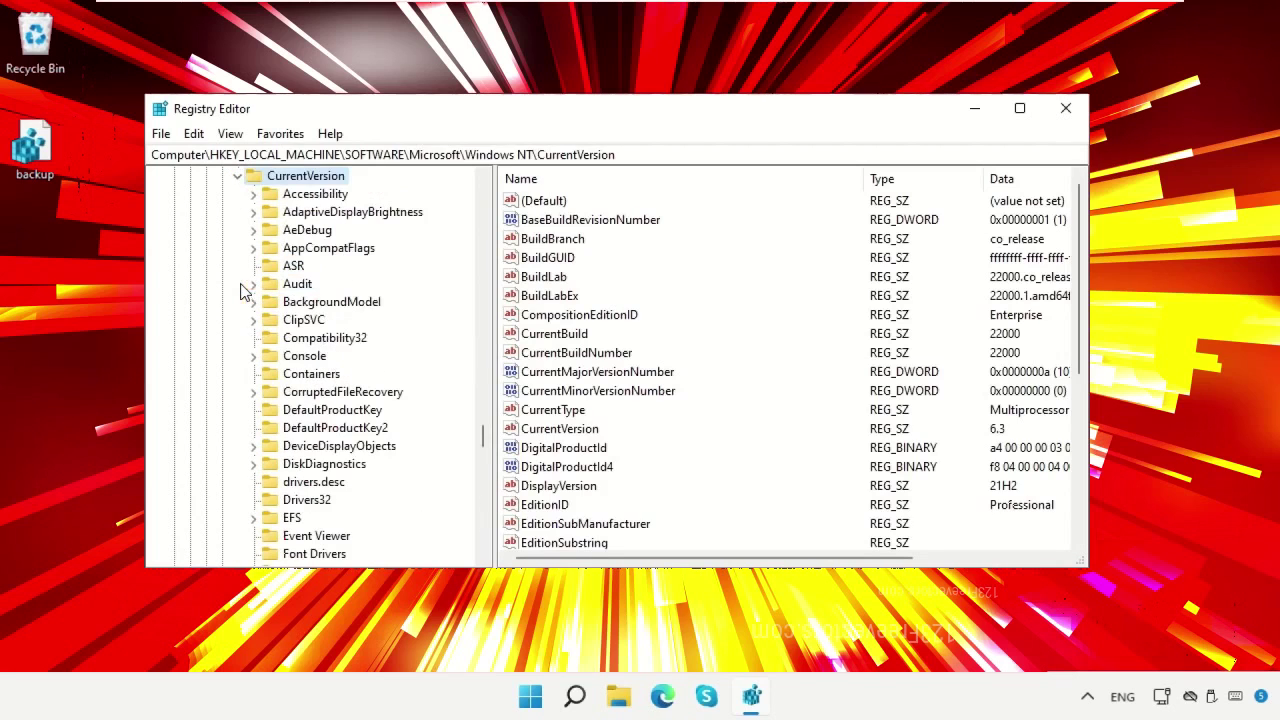
# Expand the Multimedia key under CurrentVersion and select its SystemProfile subkey
pyautogui.scroll(-8, 420, 345)
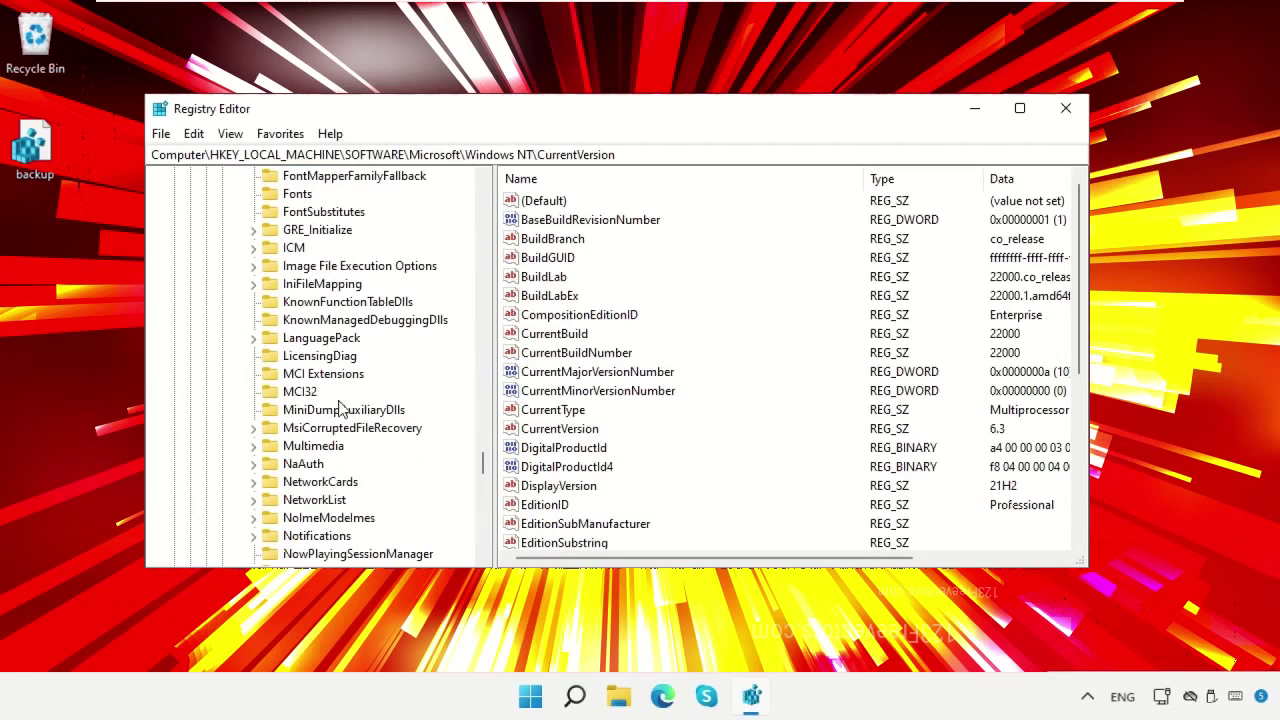
pyautogui.click(310, 447)
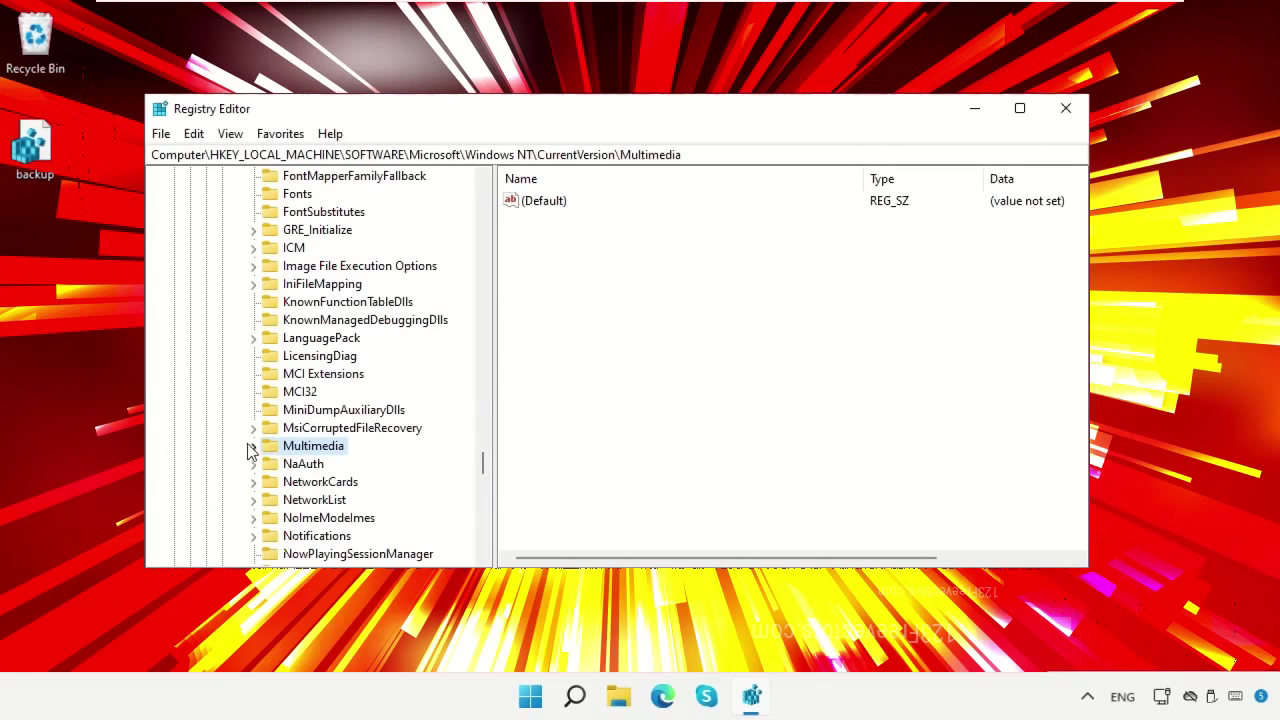
pyautogui.click(253, 446)
pyautogui.click(328, 465)
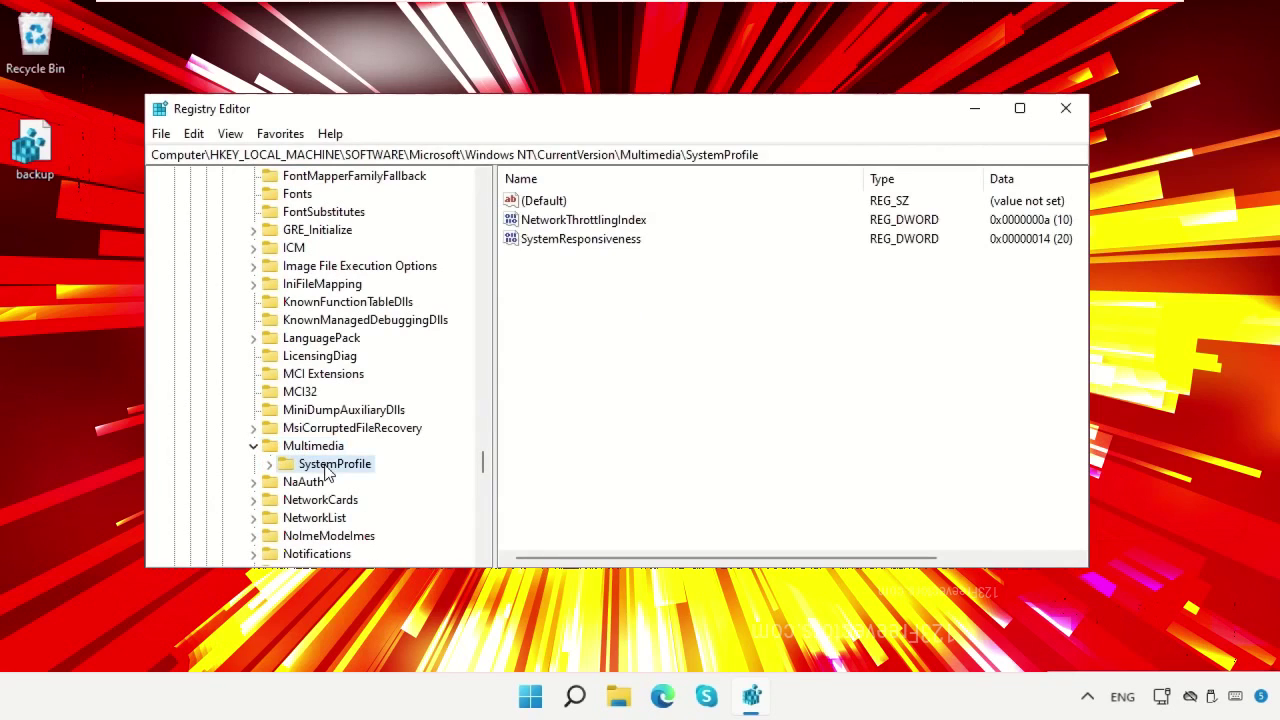
# Set NetworkThrottlingIndex in SystemProfile to hexadecimal FFFFFFFF and collapse the Multimedia key
pyautogui.click(593, 226)
pyautogui.rightClick(591, 227)
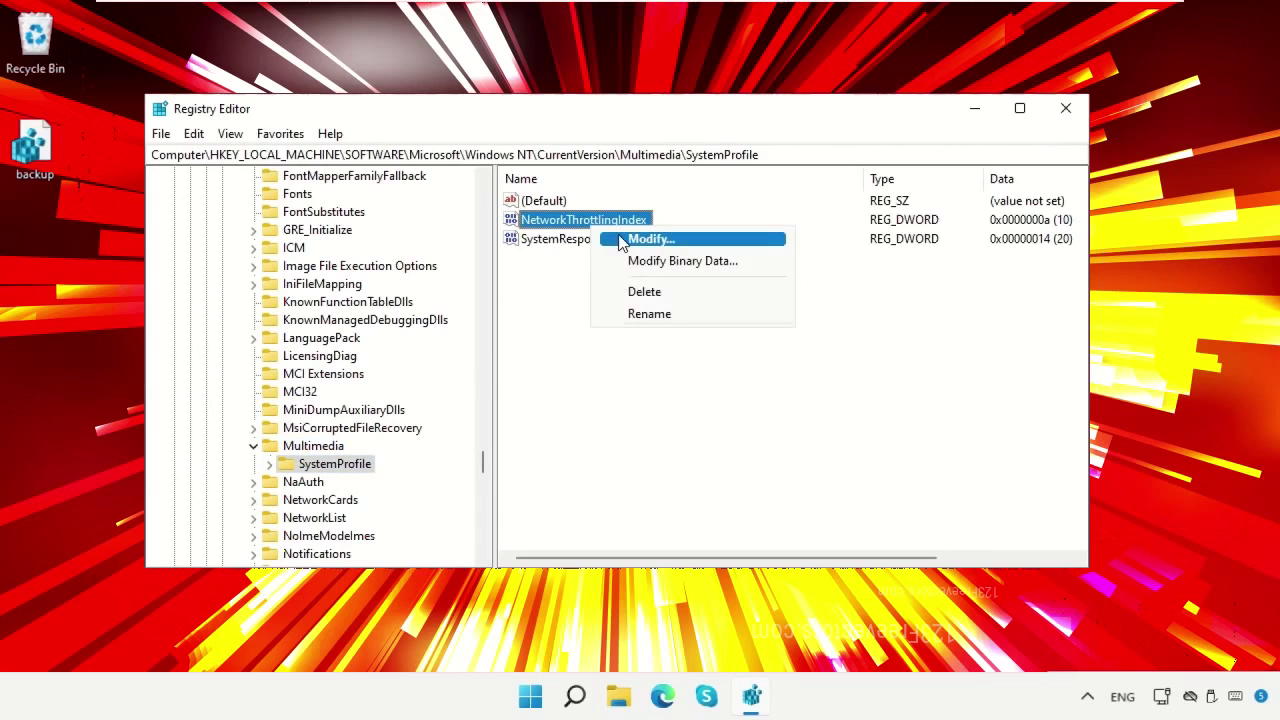
pyautogui.click(622, 240)
pyautogui.moveTo(417, 214); pyautogui.dragTo(365, 133)
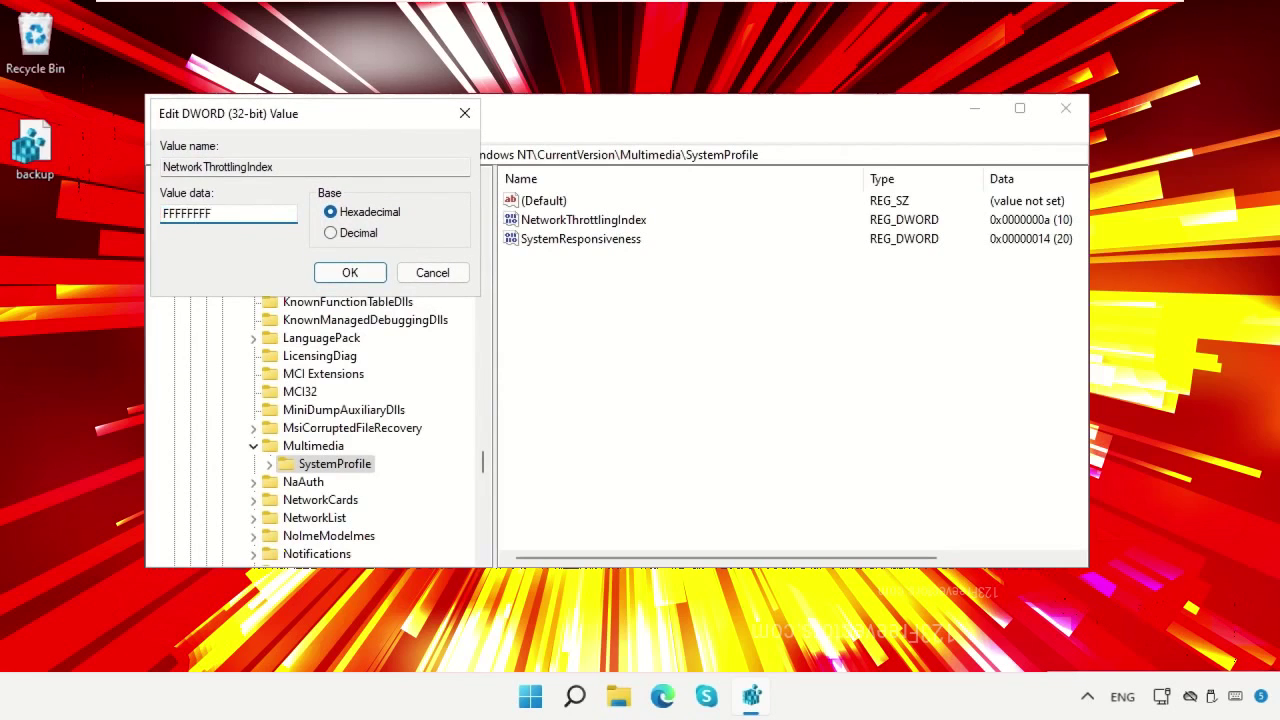
pyautogui.click(349, 273)
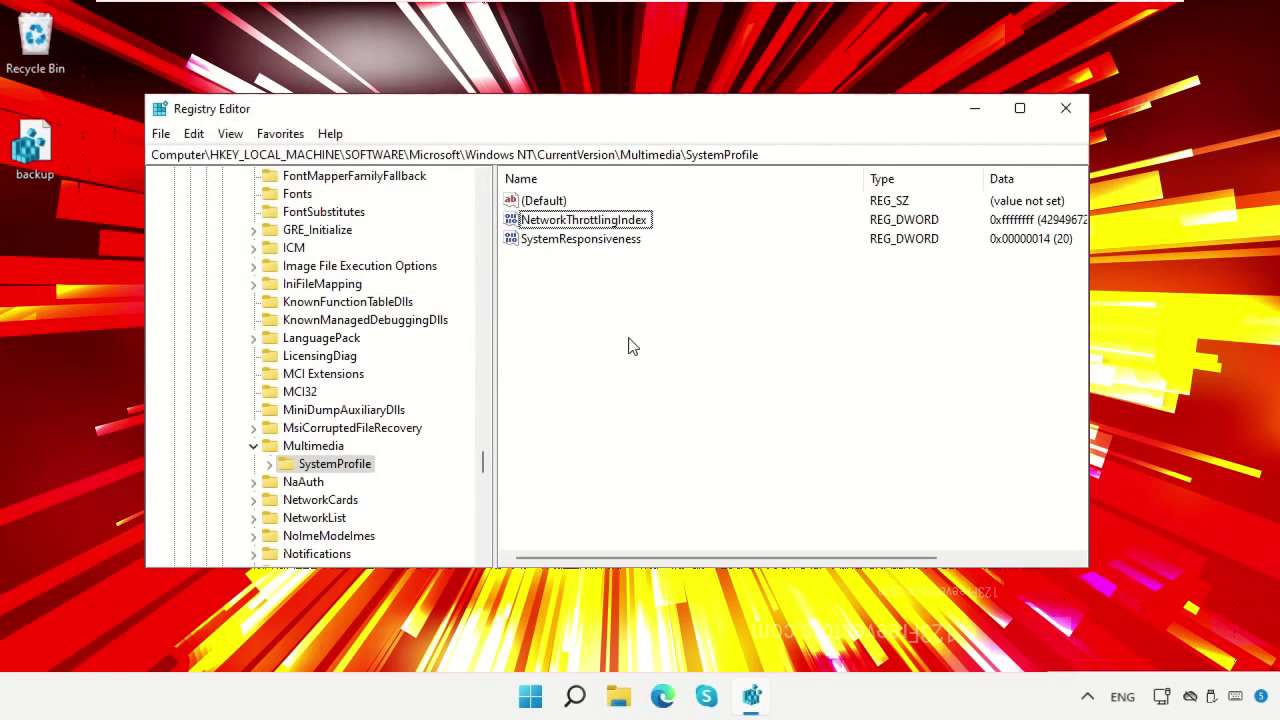
pyautogui.click(254, 446)
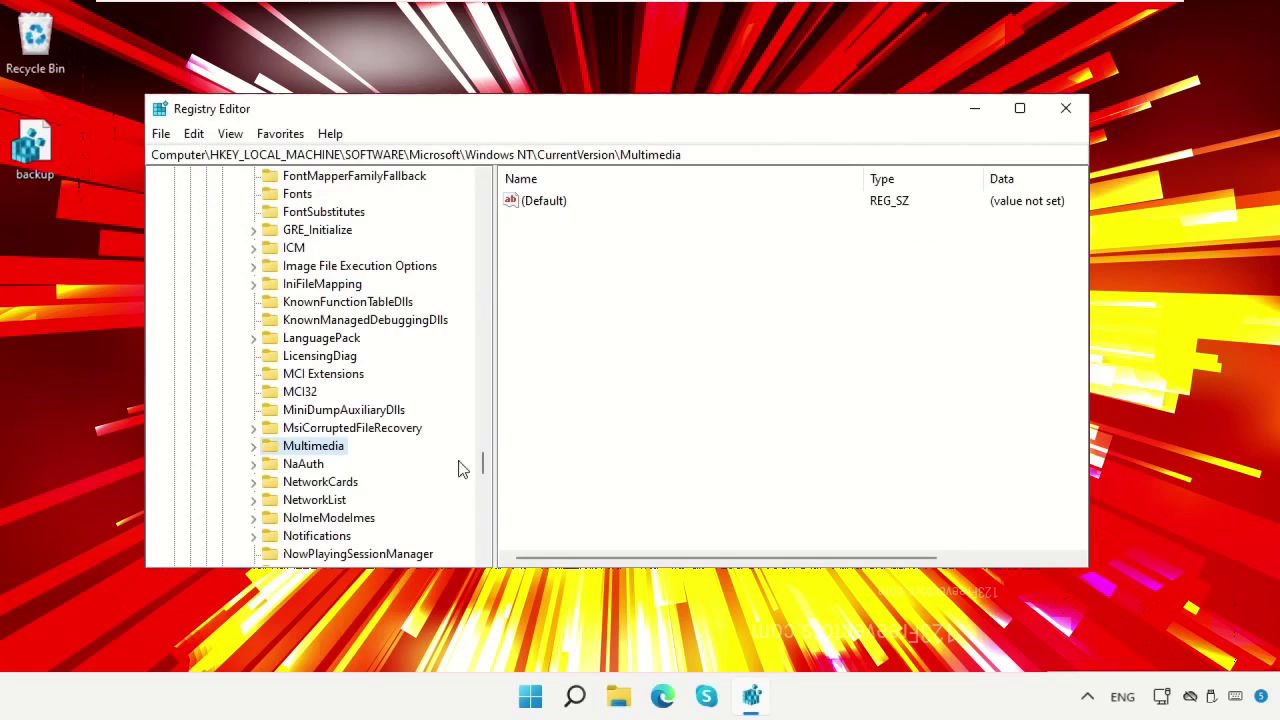
# Collapse the HKEY_LOCAL_MACHINE tree, then expand it again down to the subkeys of its SYSTEM key
pyautogui.moveTo(484, 466); pyautogui.dragTo(430, 180)
pyautogui.doubleClick(188, 230)
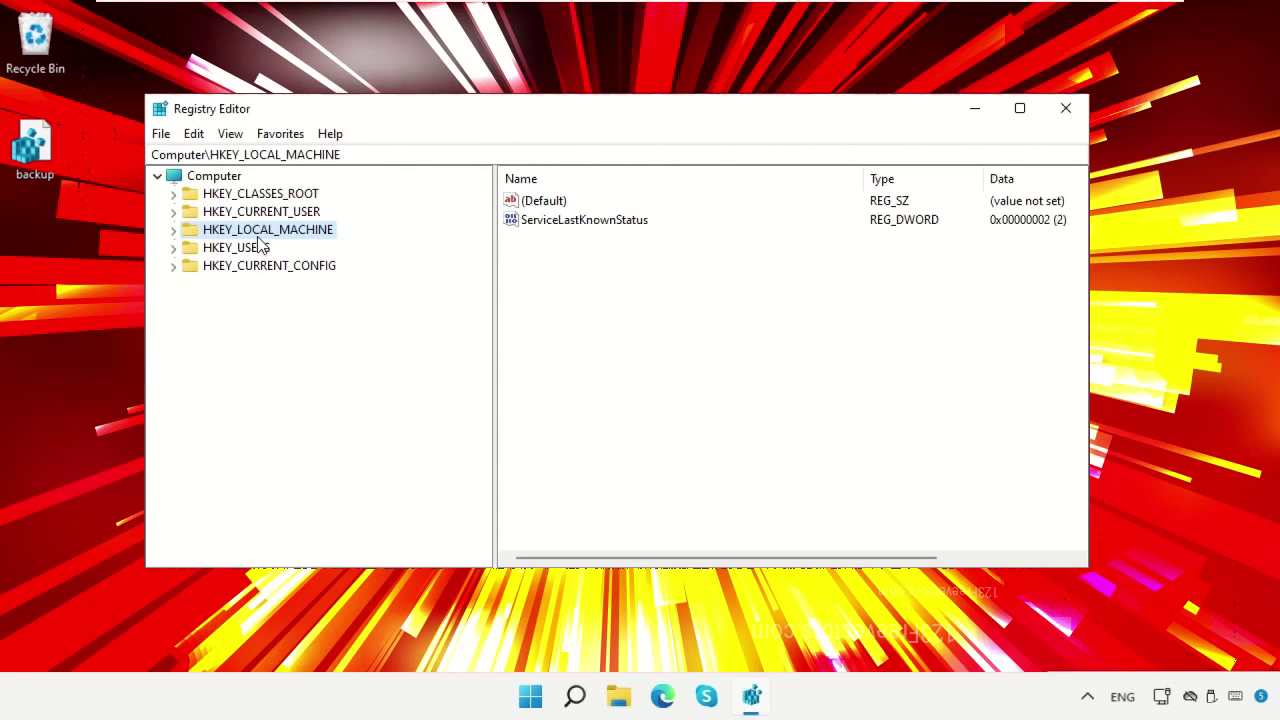
pyautogui.click(173, 231)
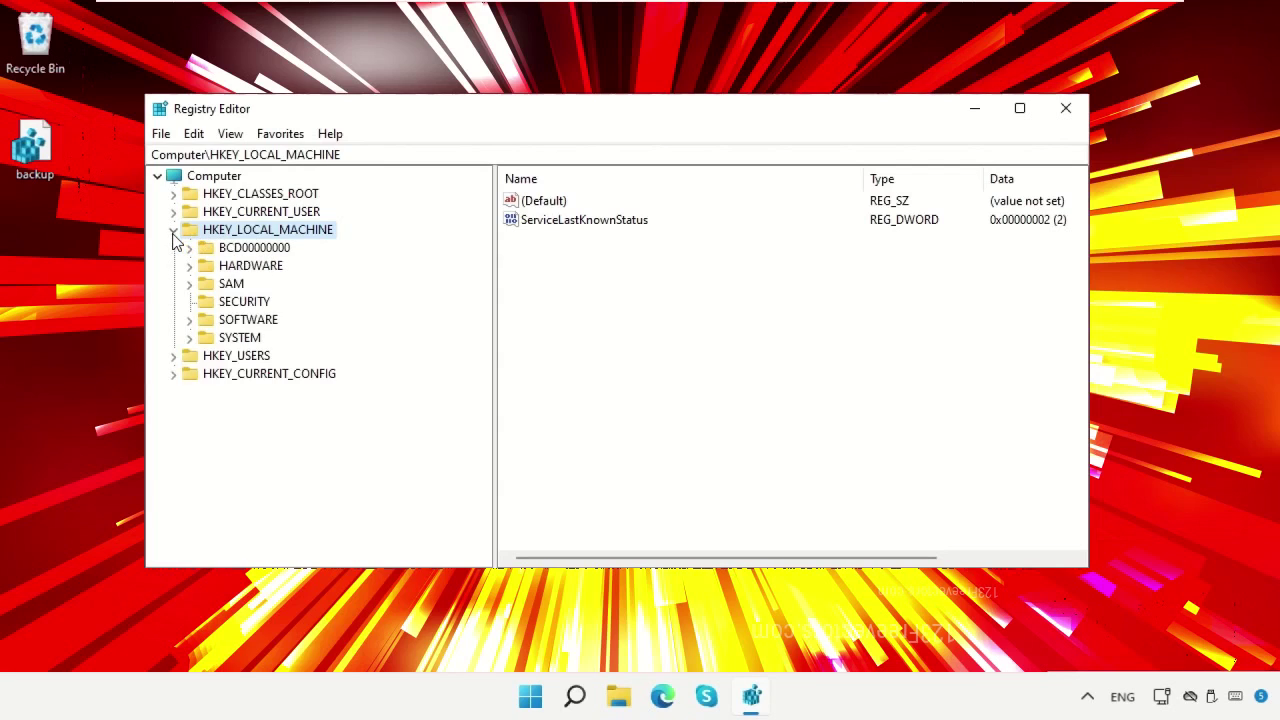
pyautogui.click(227, 340)
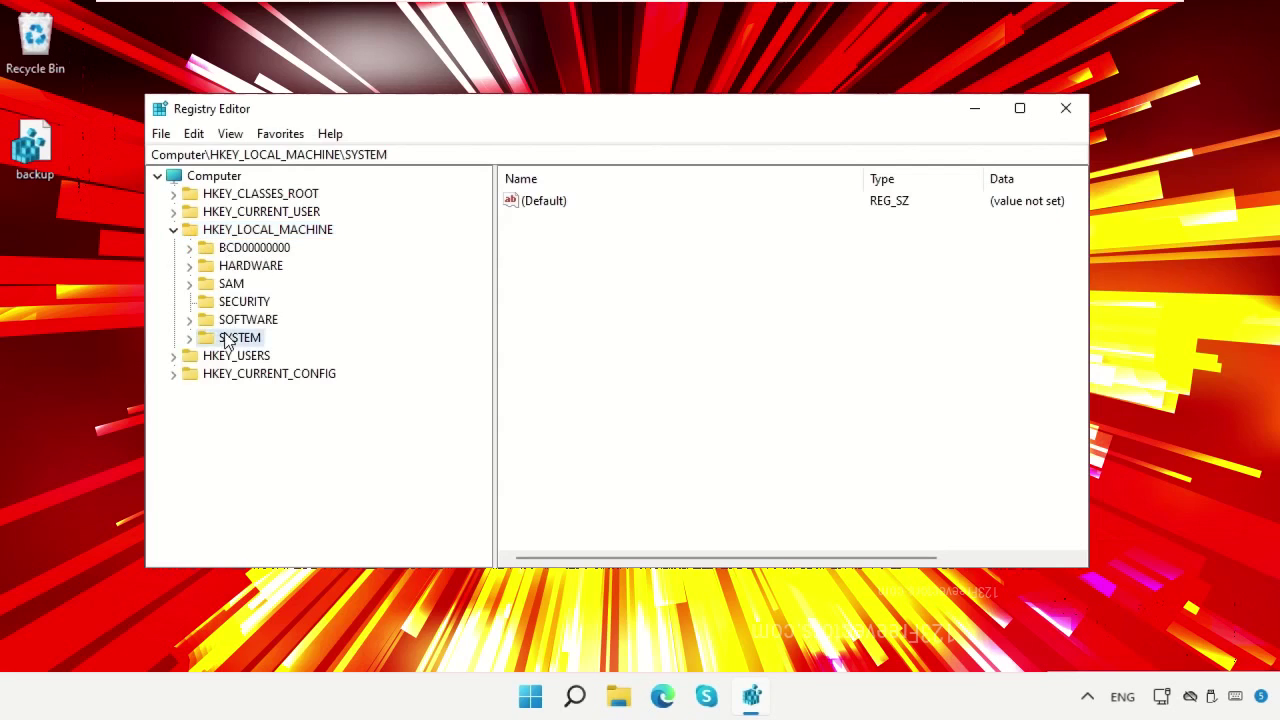
pyautogui.click(192, 338)
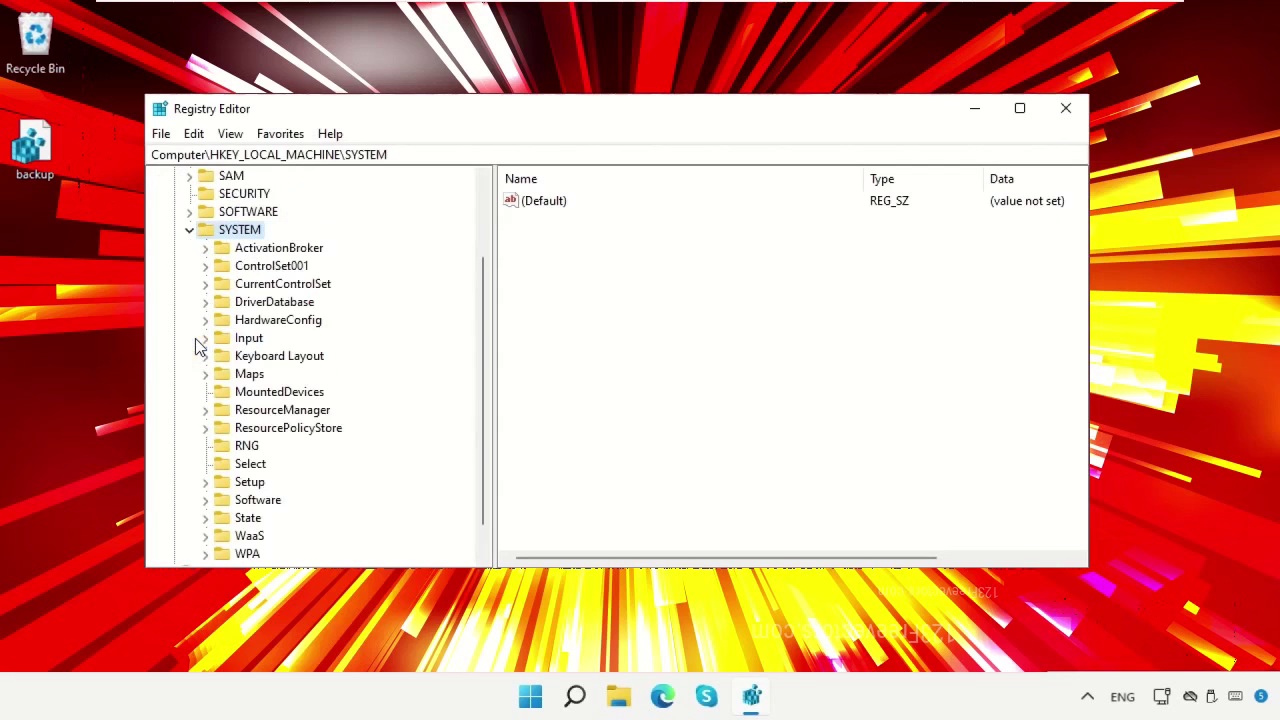
# Expand the CurrentControlSet key under SYSTEM and its Services subkey
pyautogui.click(247, 287)
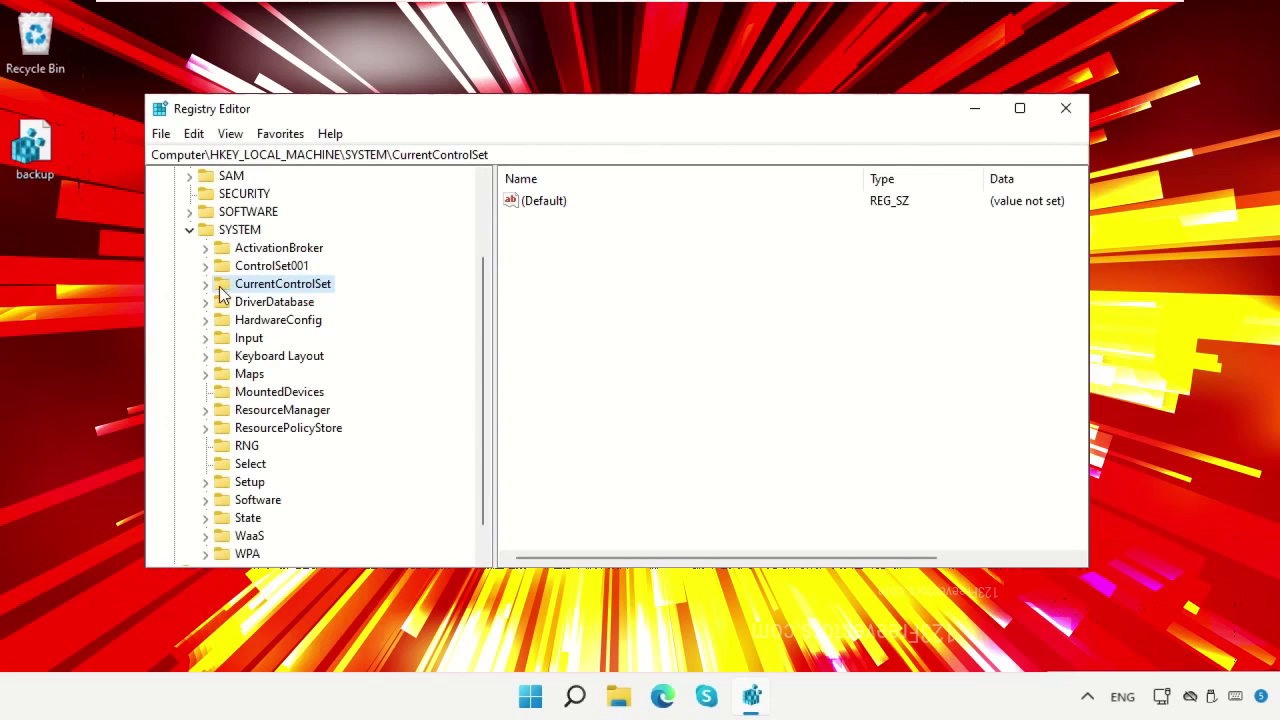
pyautogui.click(206, 285)
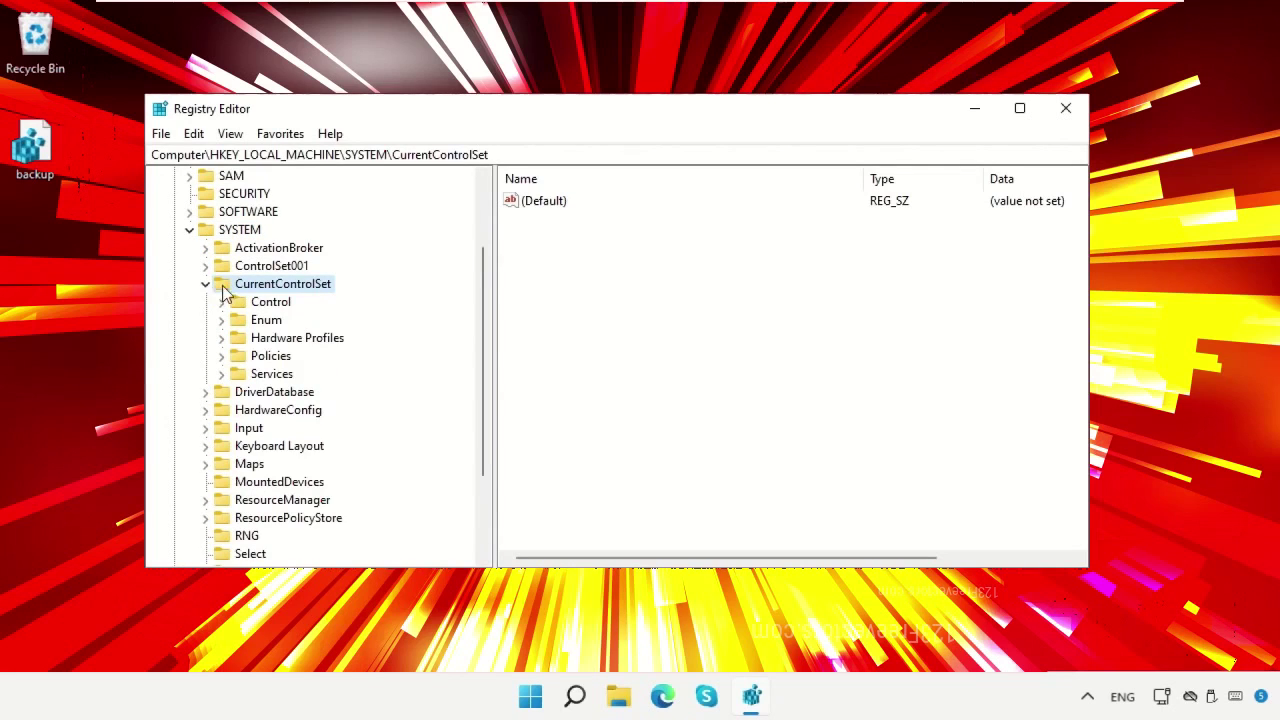
pyautogui.click(252, 376)
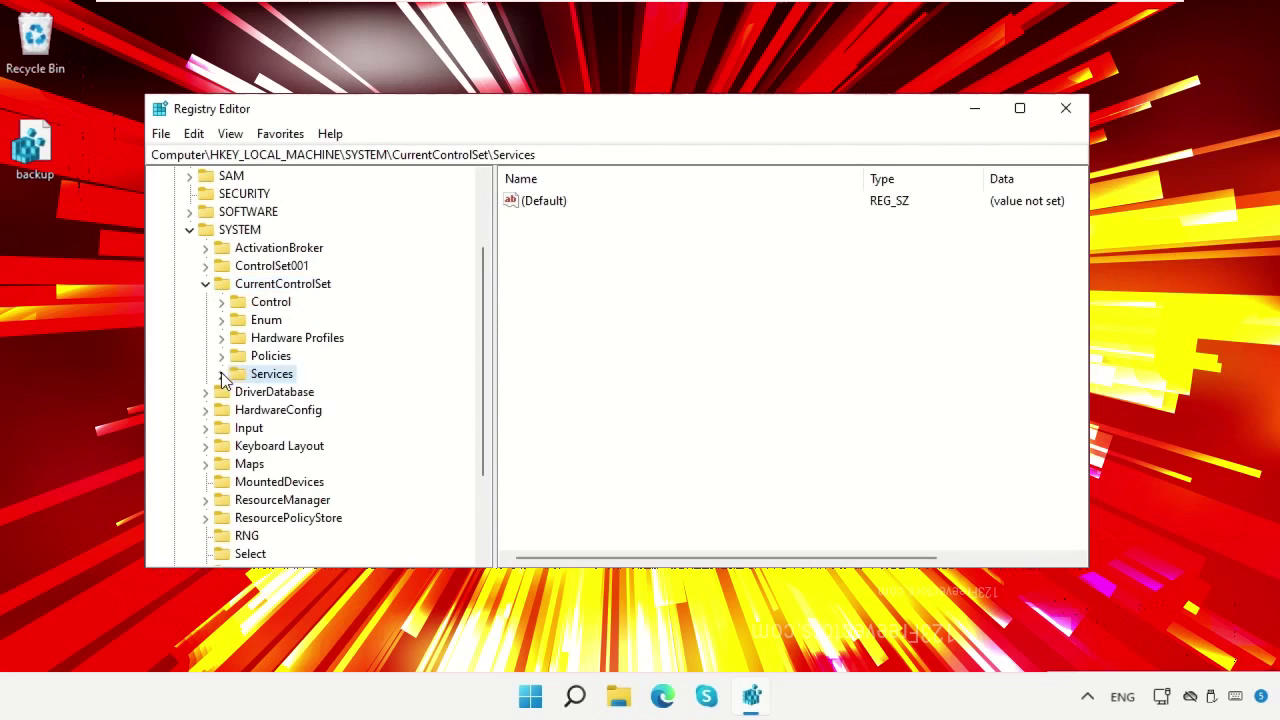
pyautogui.click(221, 374)
# Expand the Tcpip key under Services and its Parameters subkey
pyautogui.scroll(-8, 380, 378)
pyautogui.scroll(-20, 378, 378)
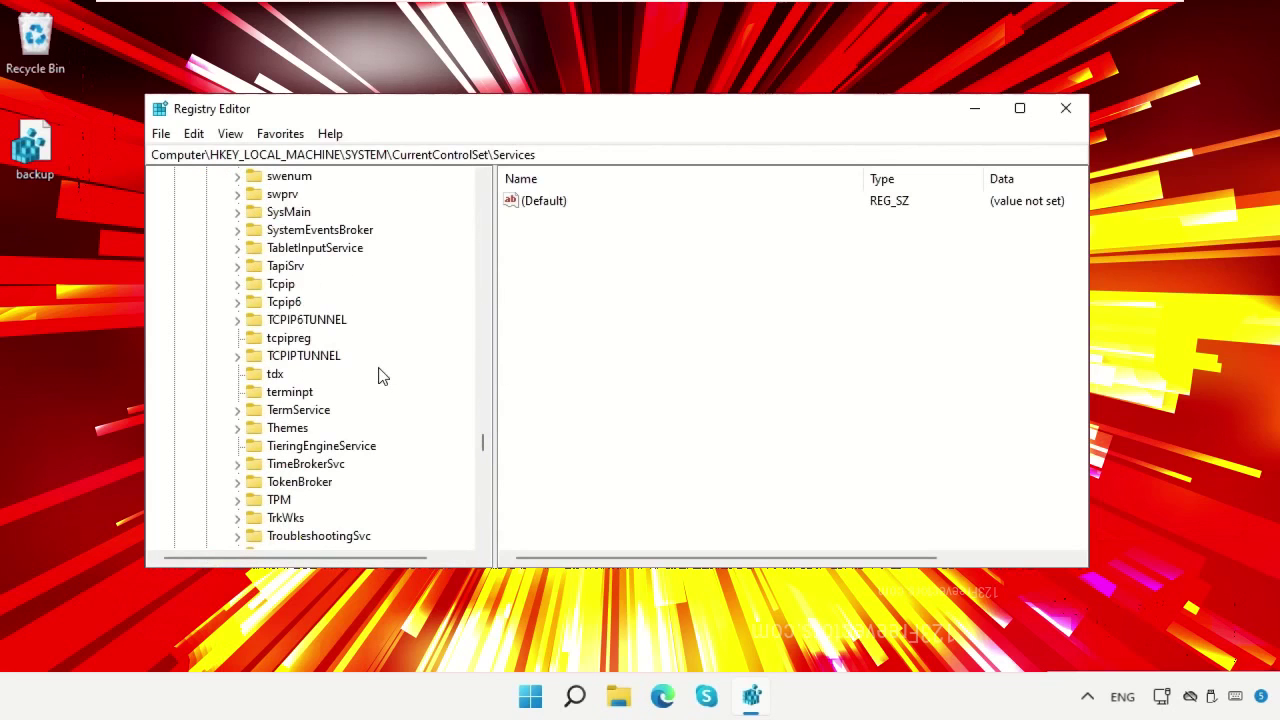
pyautogui.click(282, 285)
pyautogui.click(238, 285)
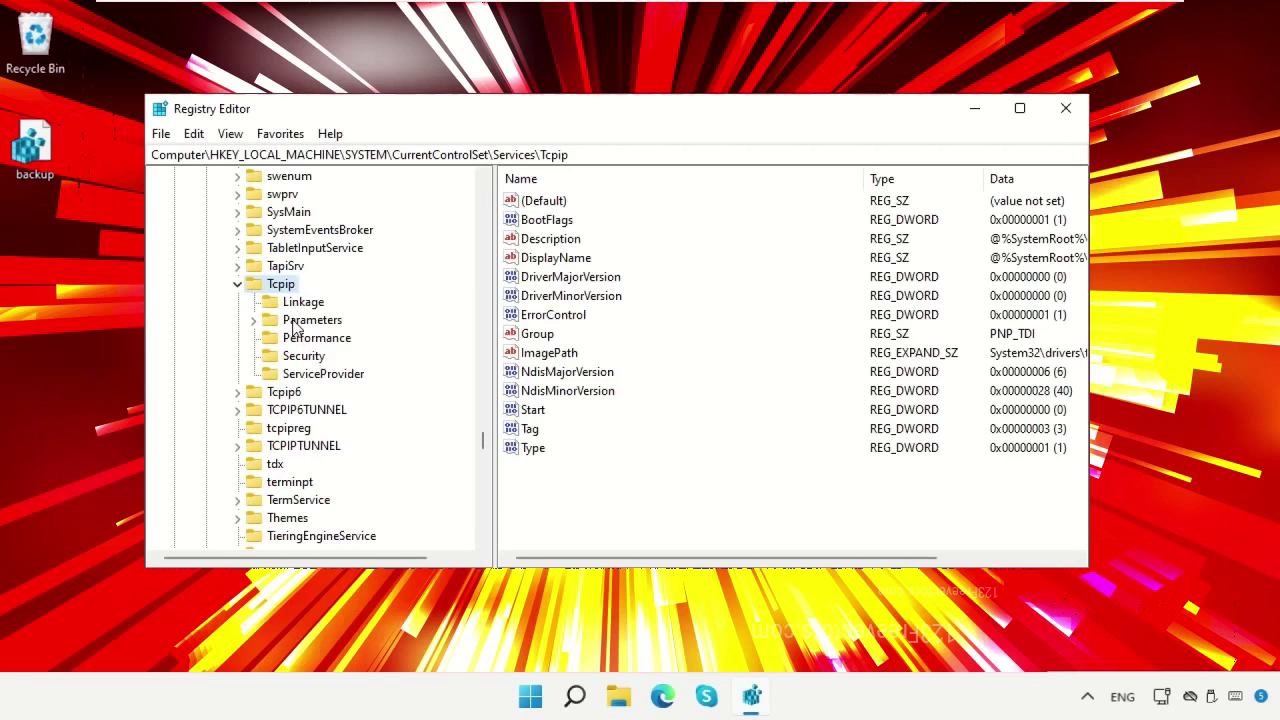
pyautogui.click(268, 321)
pyautogui.click(255, 320)
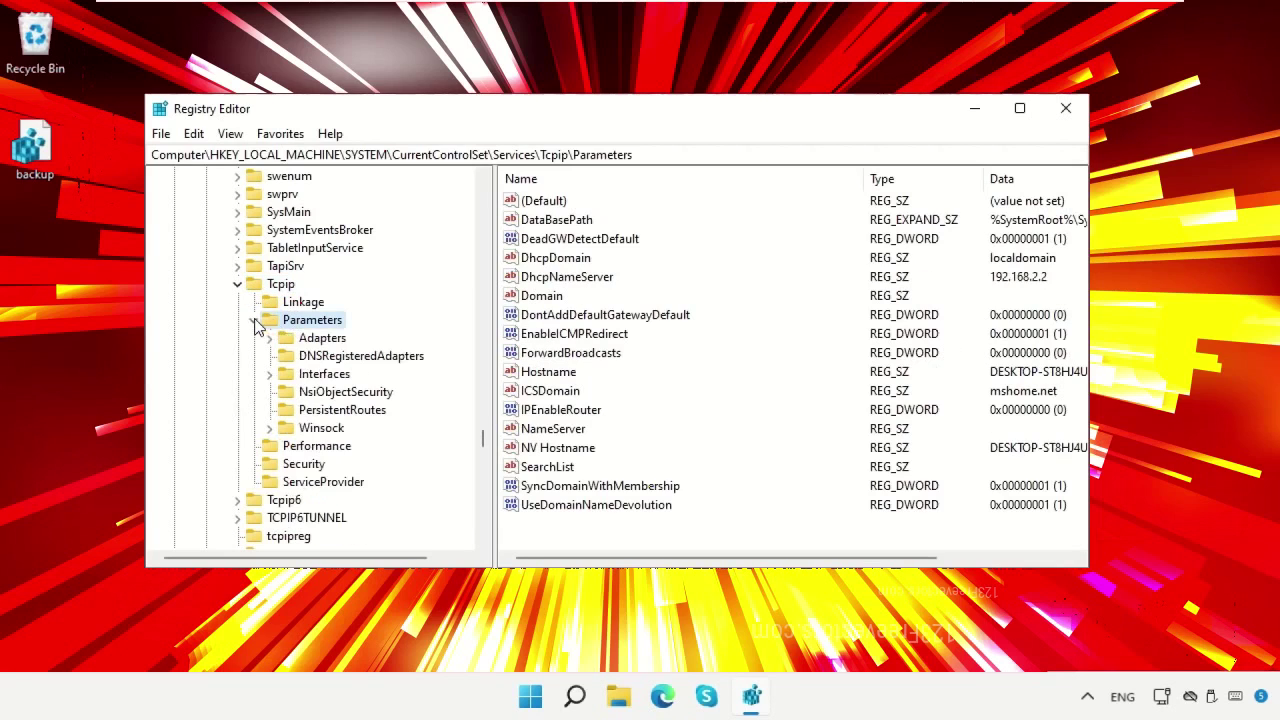
# Expand the Interfaces key under Parameters and widen the key tree to show the full interface names
pyautogui.click(303, 376)
pyautogui.click(270, 374)
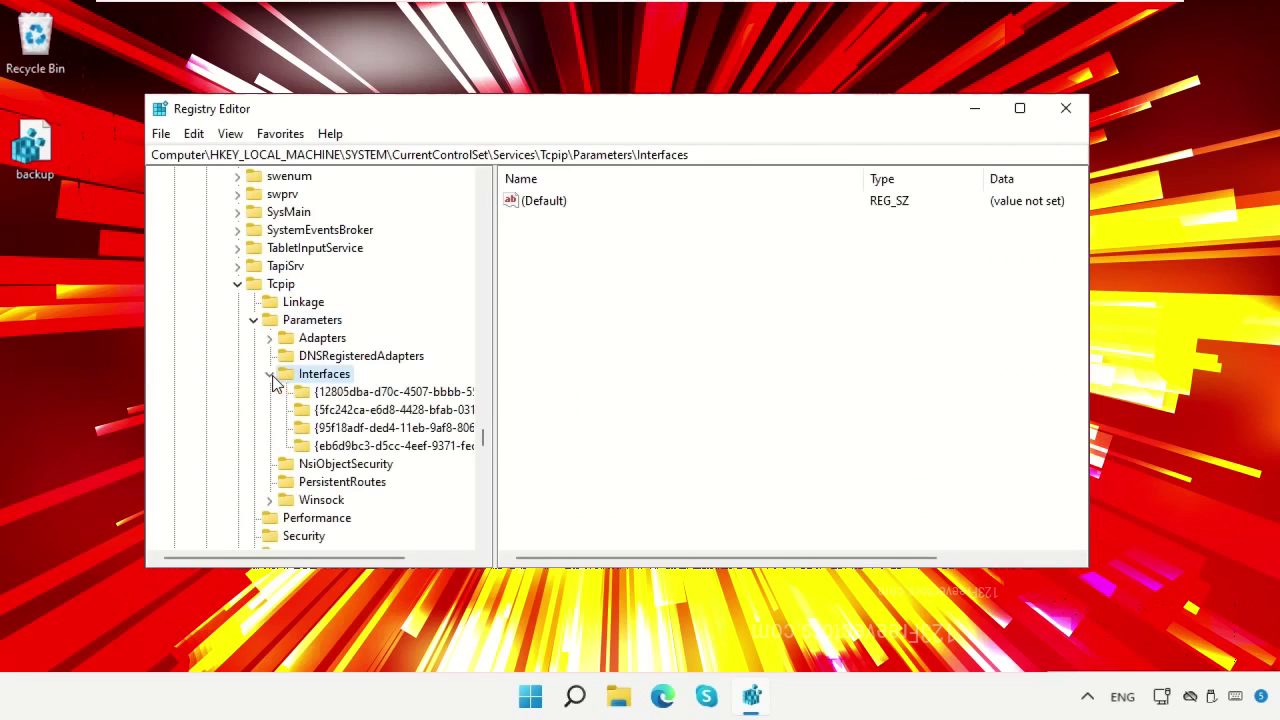
pyautogui.moveTo(492, 205); pyautogui.dragTo(583, 206)
pyautogui.click(440, 393)
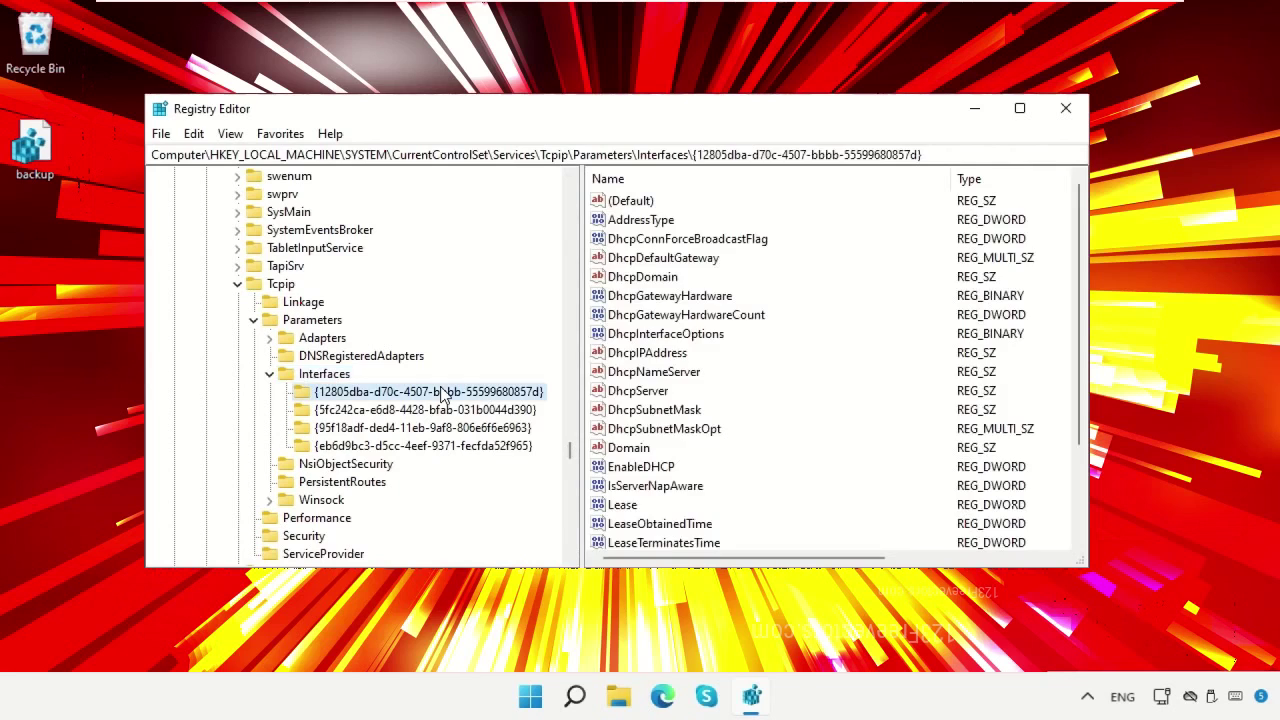
pyautogui.click(432, 411)
pyautogui.click(430, 428)
pyautogui.click(430, 446)
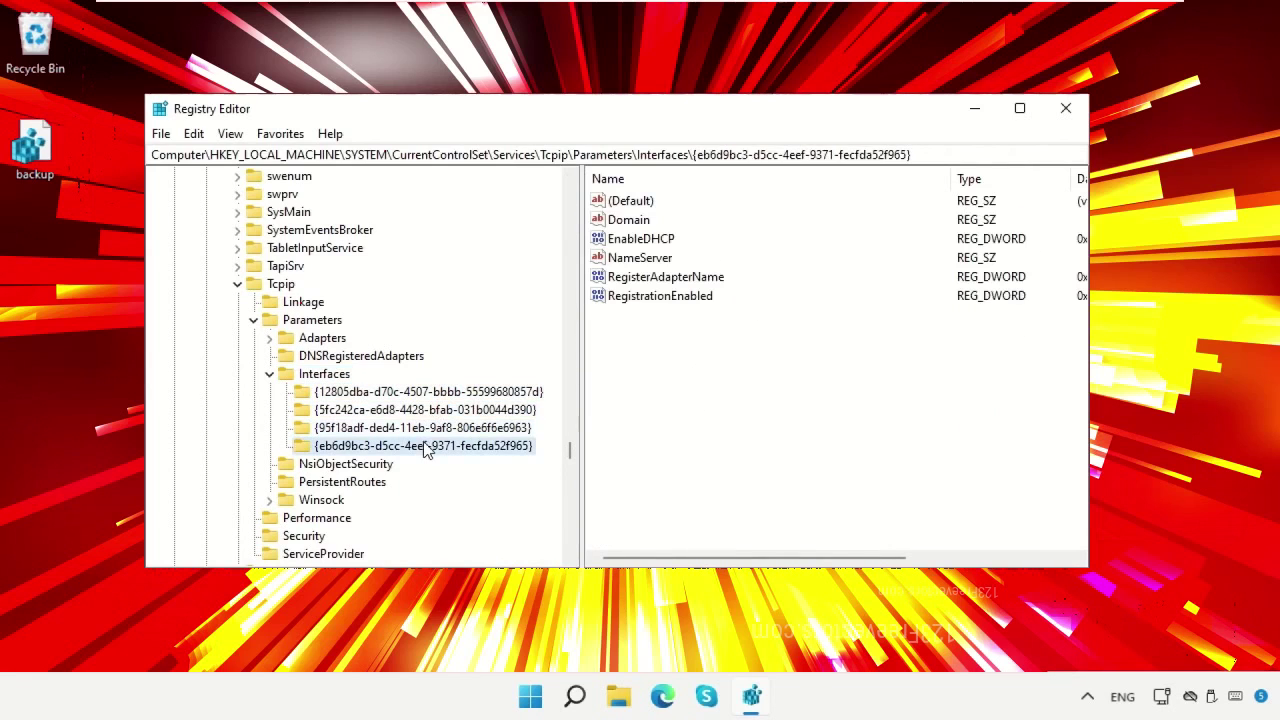
pyautogui.click(427, 394)
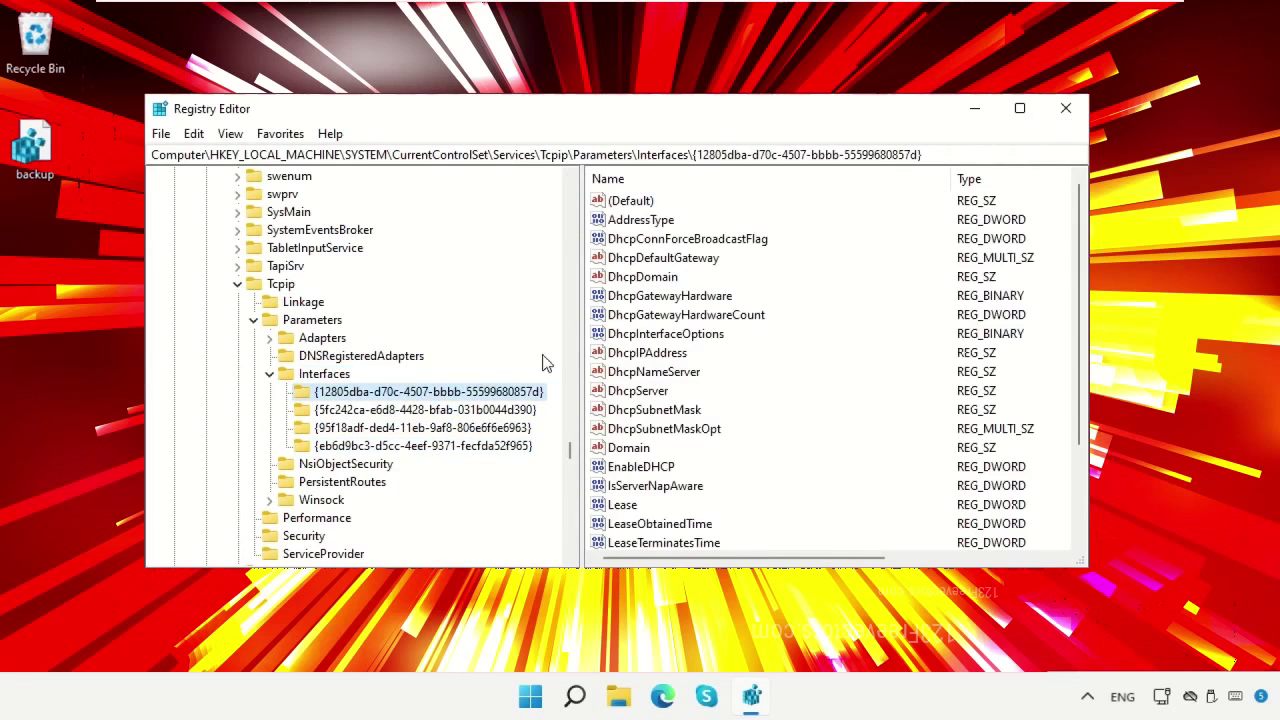
pyautogui.moveTo(581, 352); pyautogui.dragTo(447, 345)
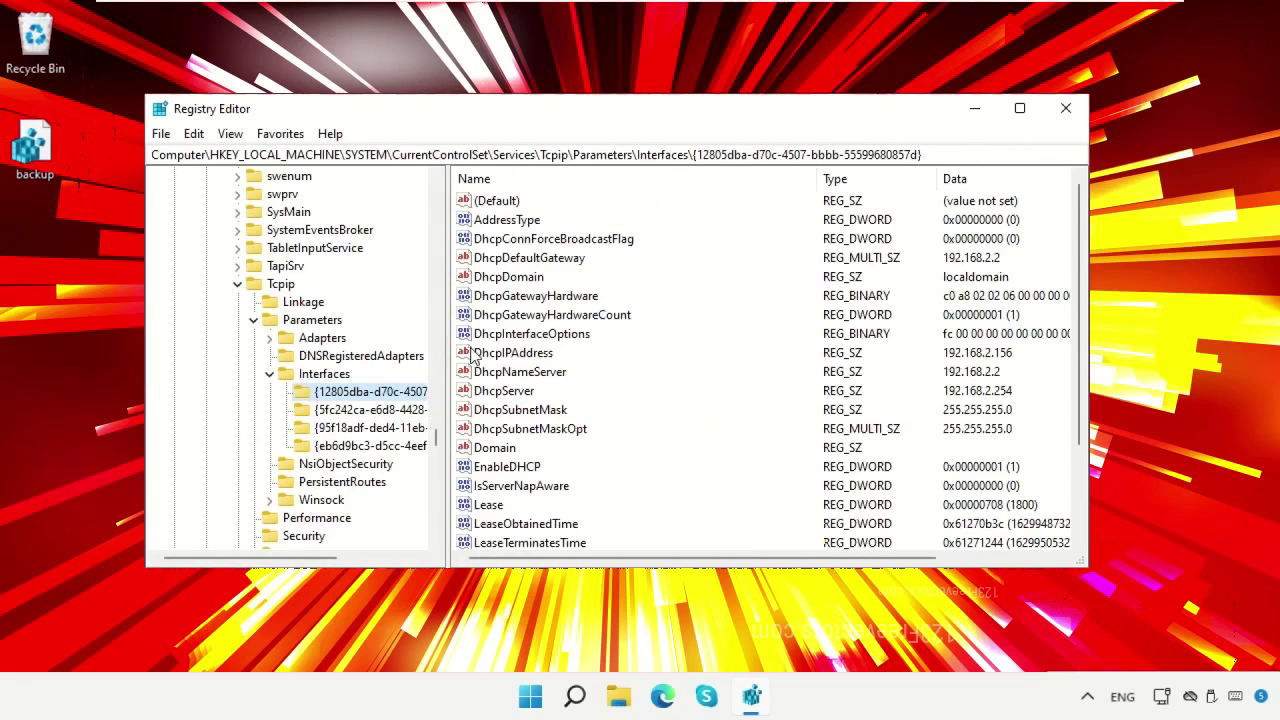
# Create a DWORD (32-bit) value named TCPackFrequency in the selected interface key
pyautogui.scroll(-2, 612, 343)
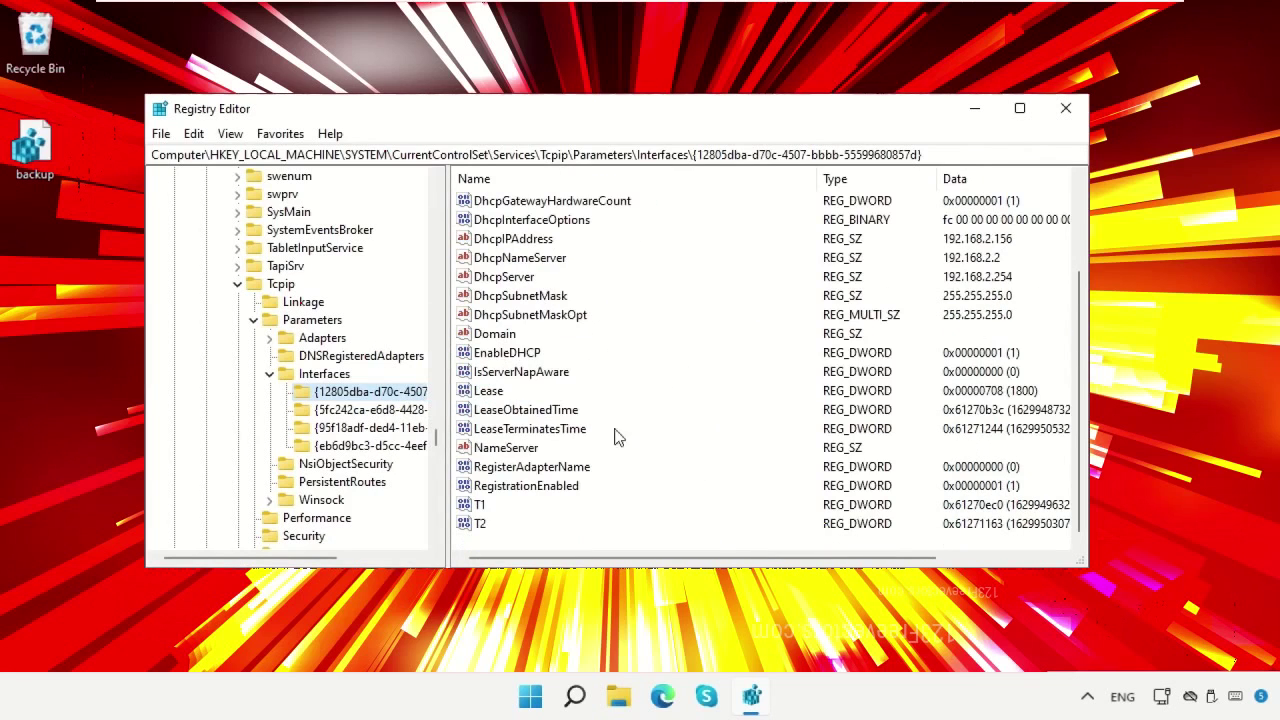
pyautogui.rightClick(628, 545)
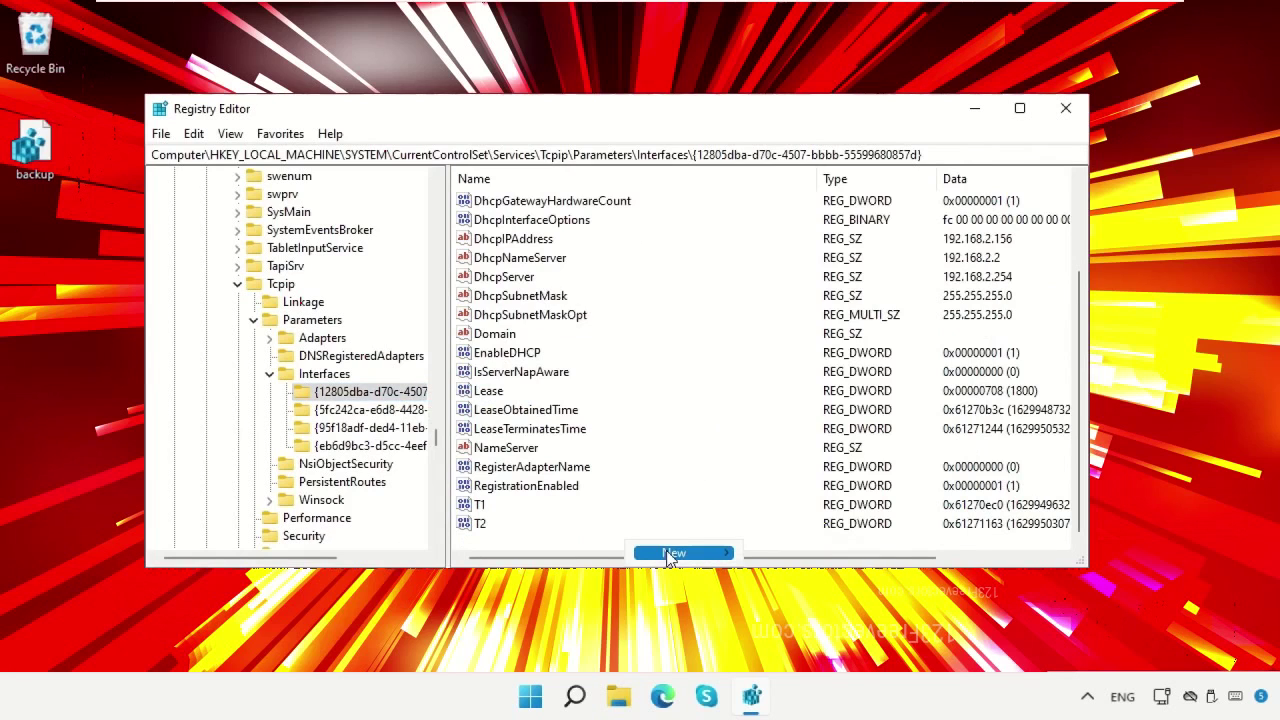
pyautogui.moveTo(668, 554)
pyautogui.click(833, 627)
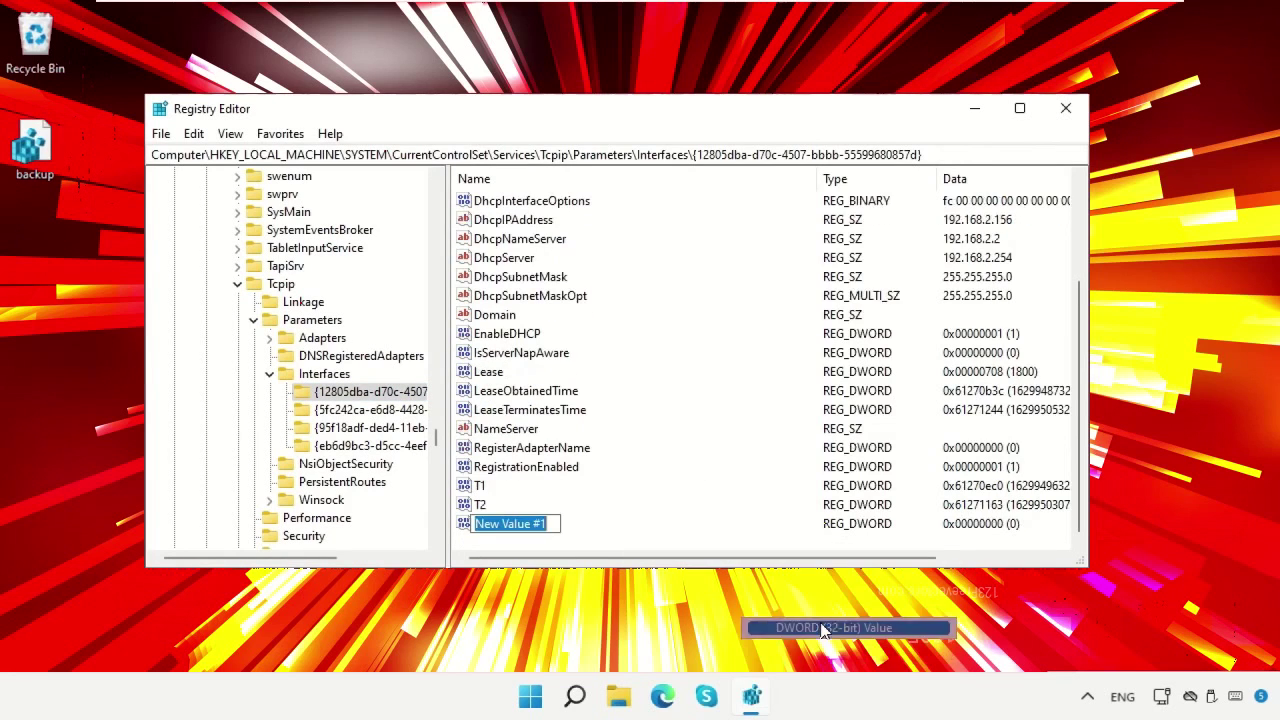
pyautogui.write('TCPackFrequency')
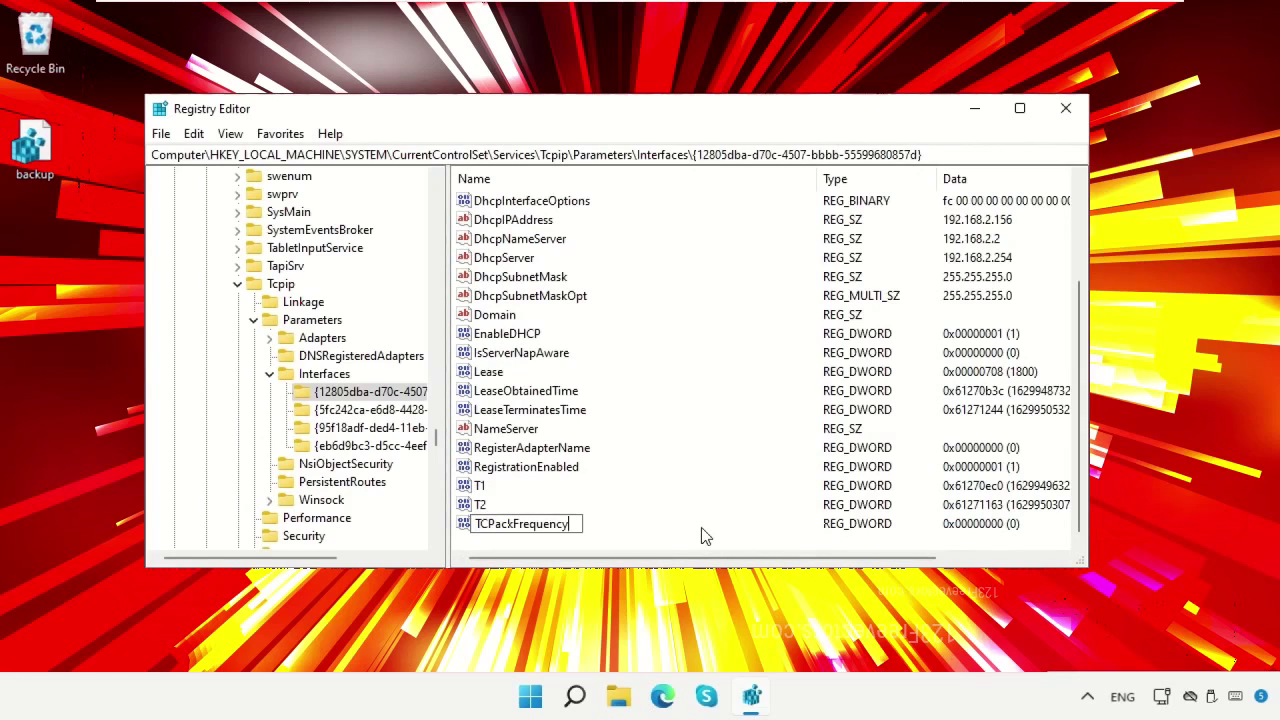
pyautogui.press('Return')
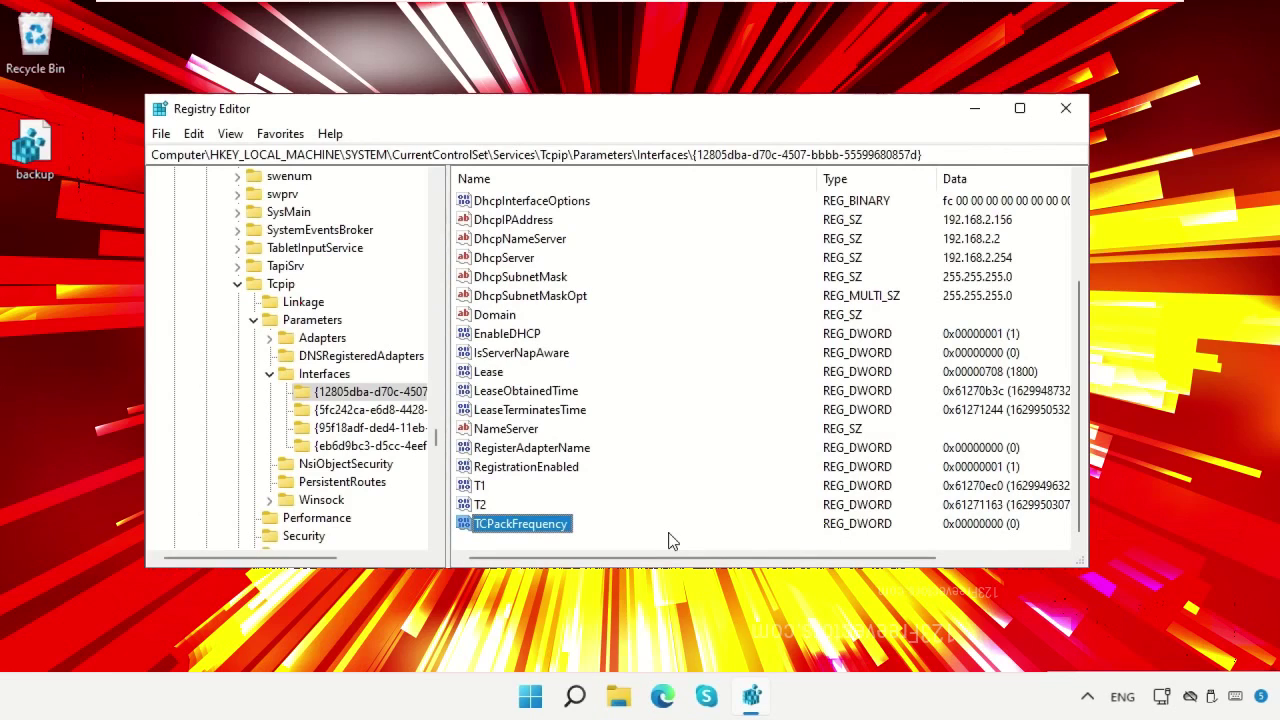
# Create a second DWORD (32-bit) value named TCPNotDelay in the same interface key
pyautogui.rightClick(670, 540)
pyautogui.moveTo(700, 555)
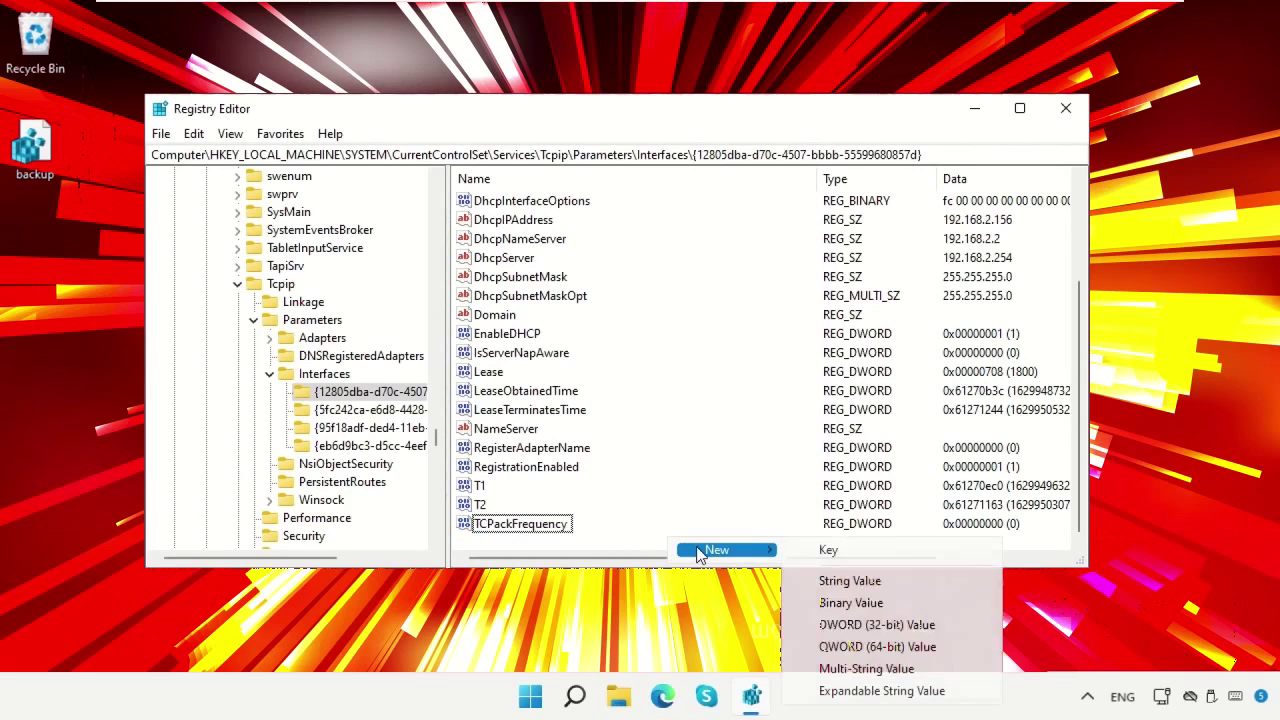
pyautogui.click(860, 624)
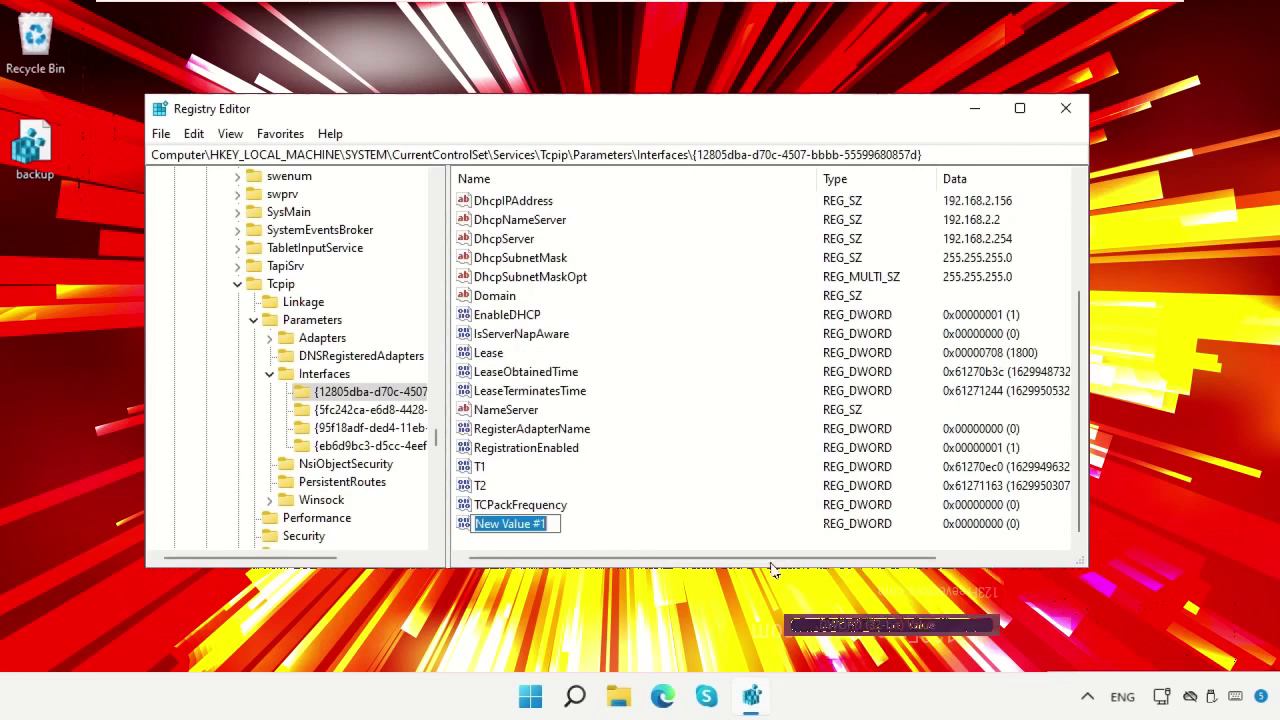
pyautogui.write('TCPNotDelay')
pyautogui.press('Return')
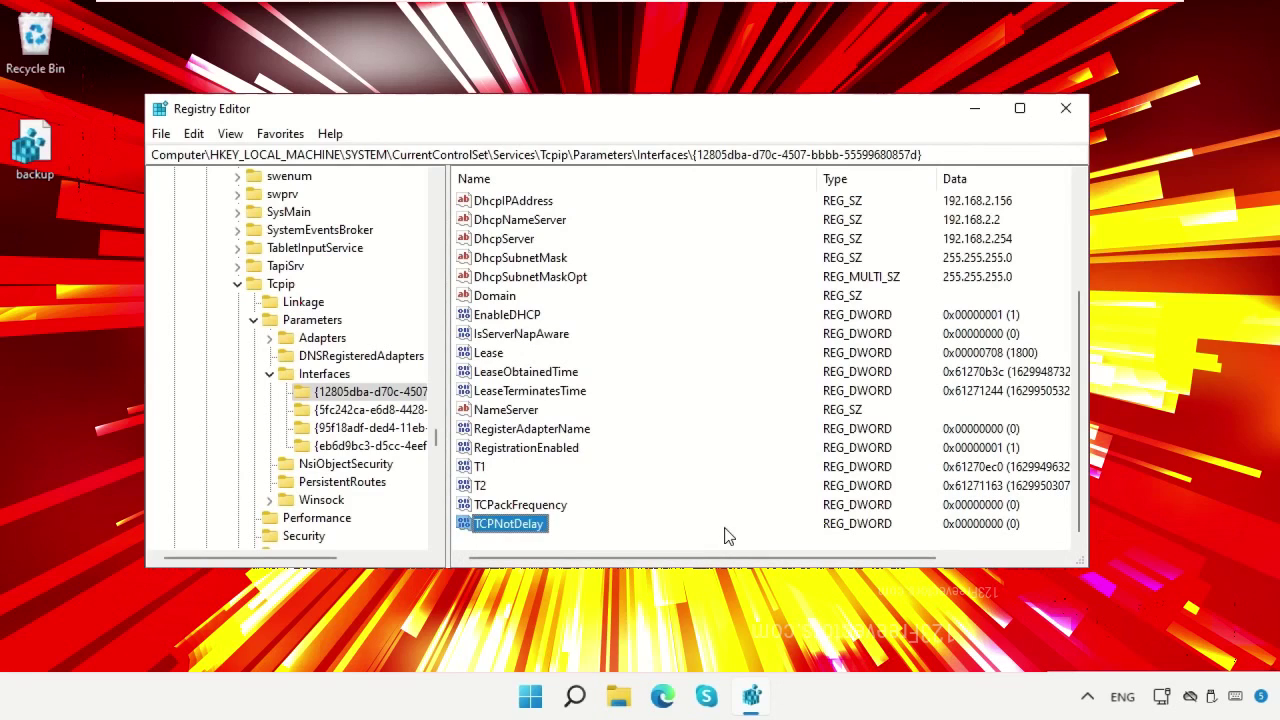
# Set the value data of TCPackFrequency to hexadecimal 1
pyautogui.click(555, 506)
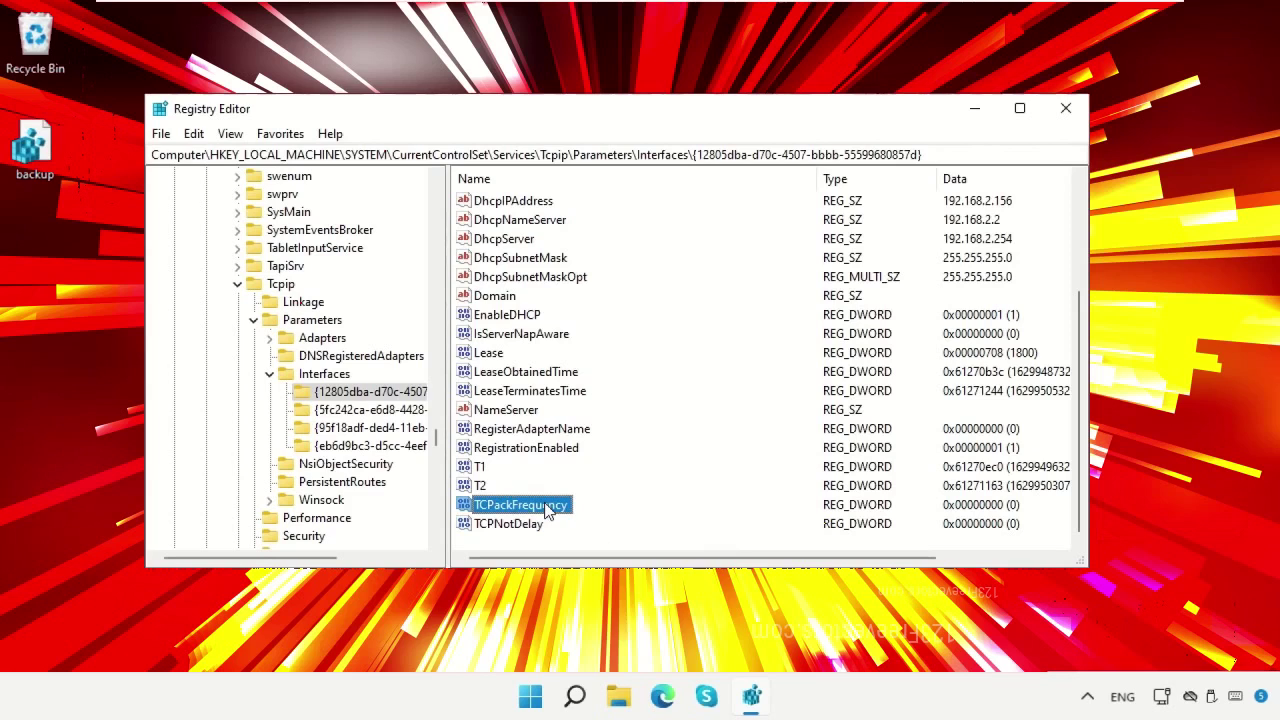
pyautogui.rightClick(555, 506)
pyautogui.click(600, 516)
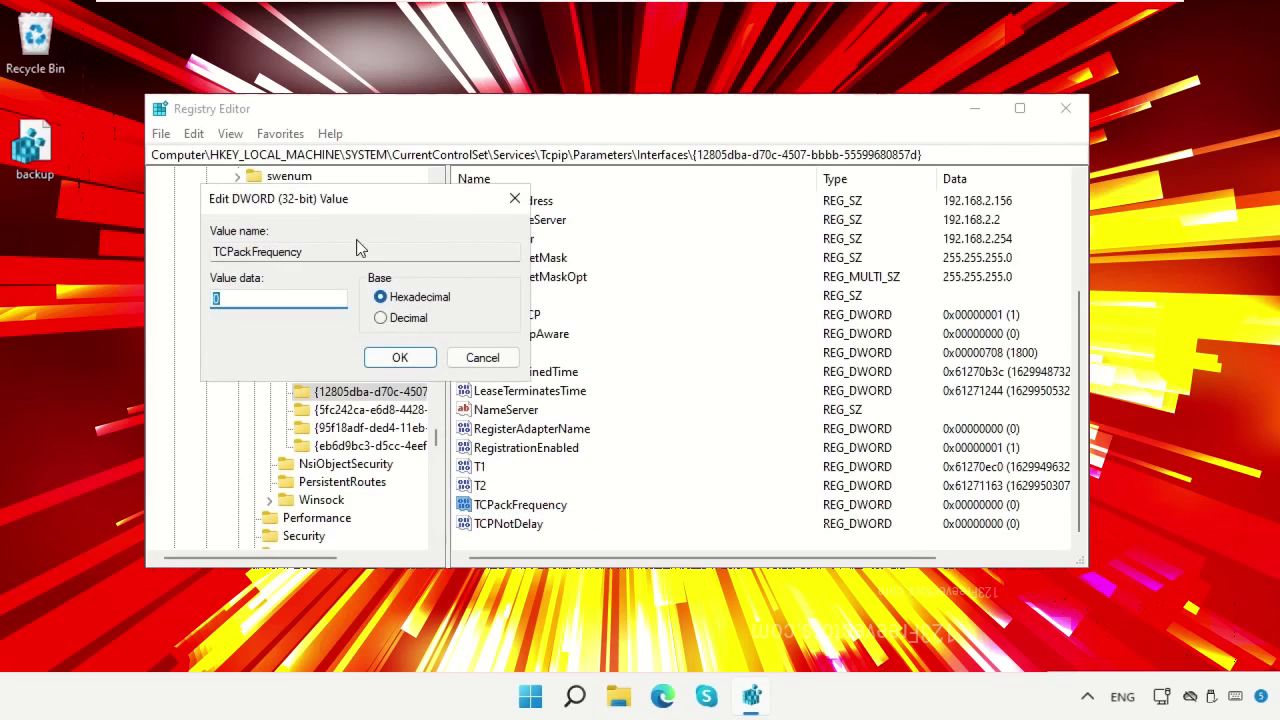
pyautogui.moveTo(367, 204); pyautogui.dragTo(329, 133)
pyautogui.press('BackSpace')
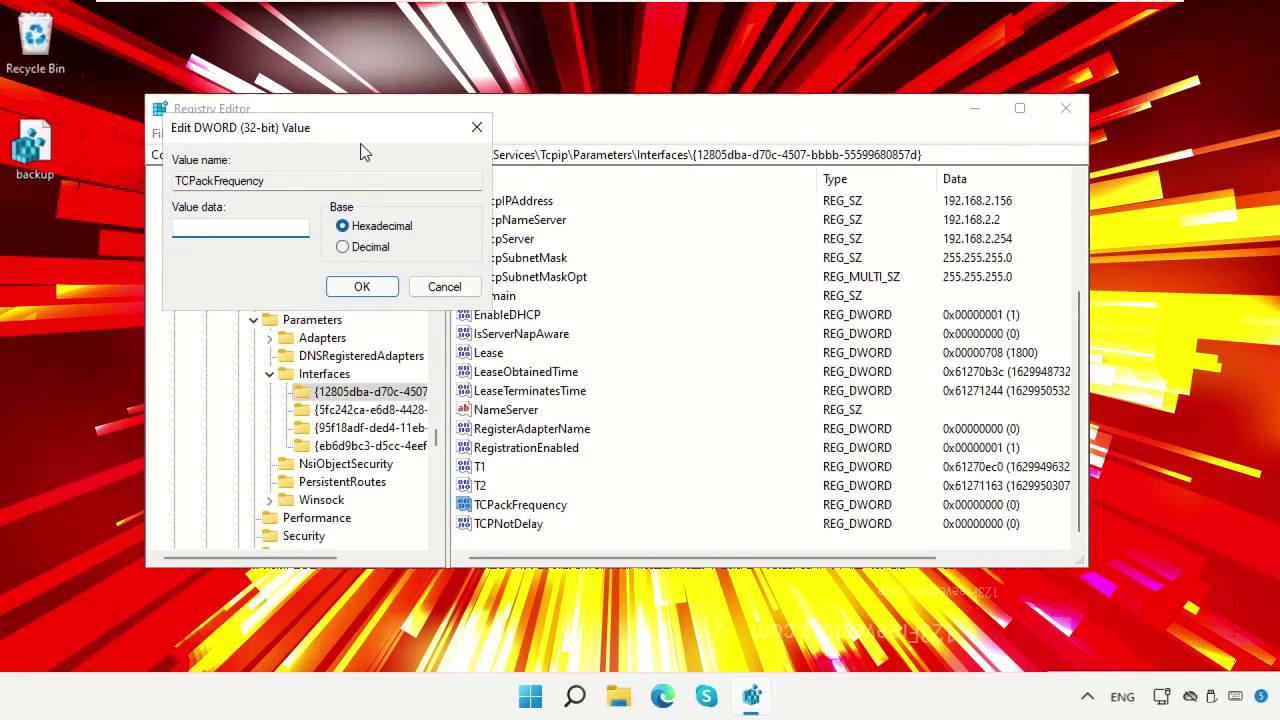
pyautogui.click(362, 287)
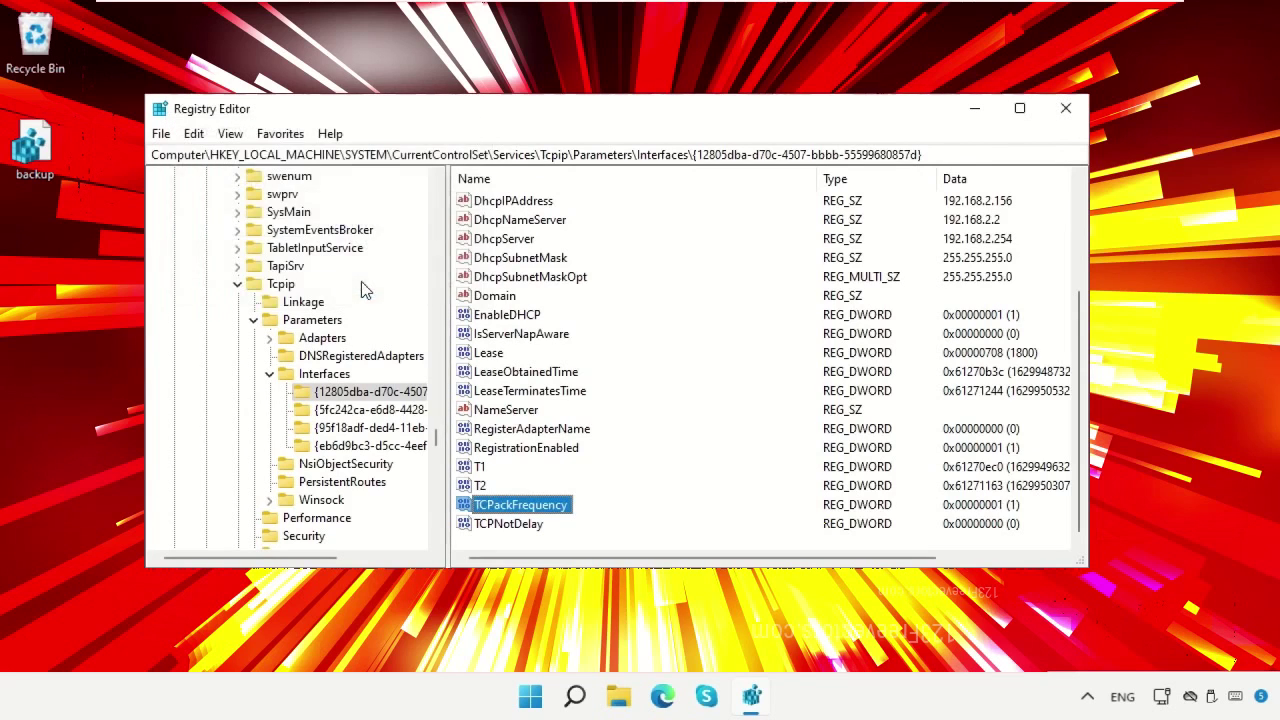
# Set the value data of TCPNotDelay to hexadecimal 1
pyautogui.click(490, 526)
pyautogui.rightClick(490, 526)
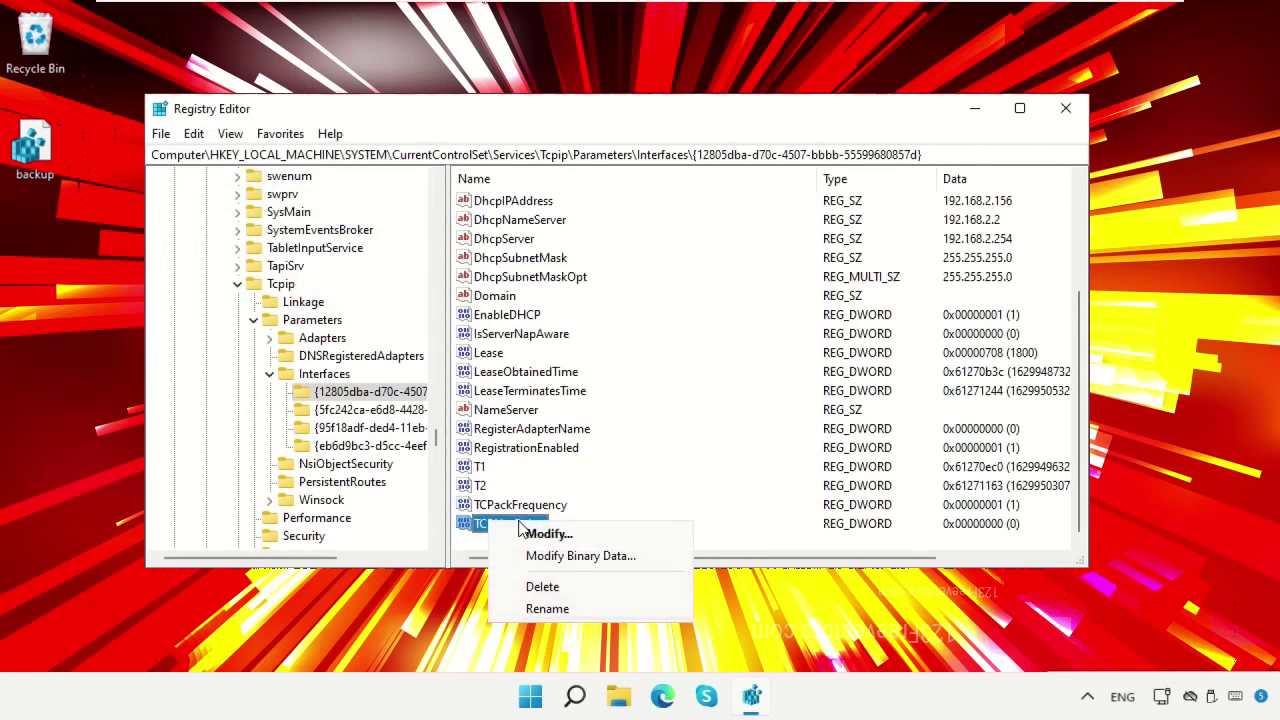
pyautogui.click(524, 528)
pyautogui.moveTo(389, 216); pyautogui.dragTo(334, 118)
pyautogui.write('1')
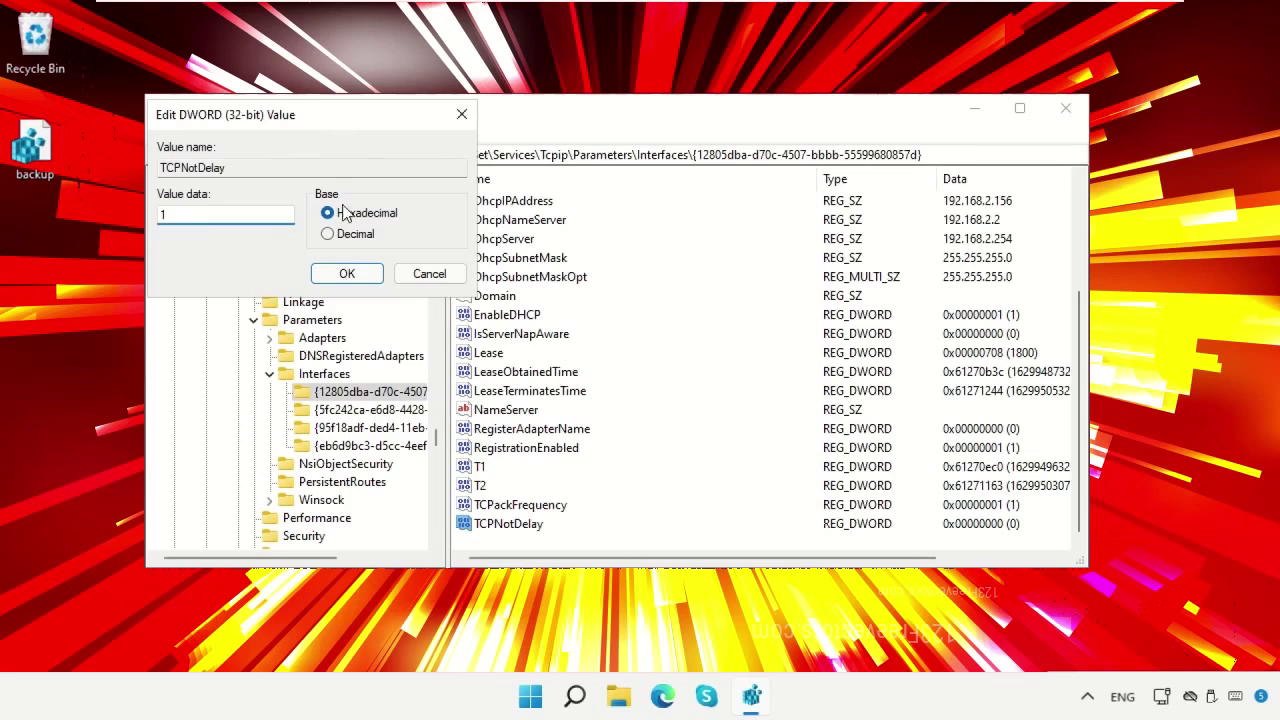
pyautogui.click(340, 276)
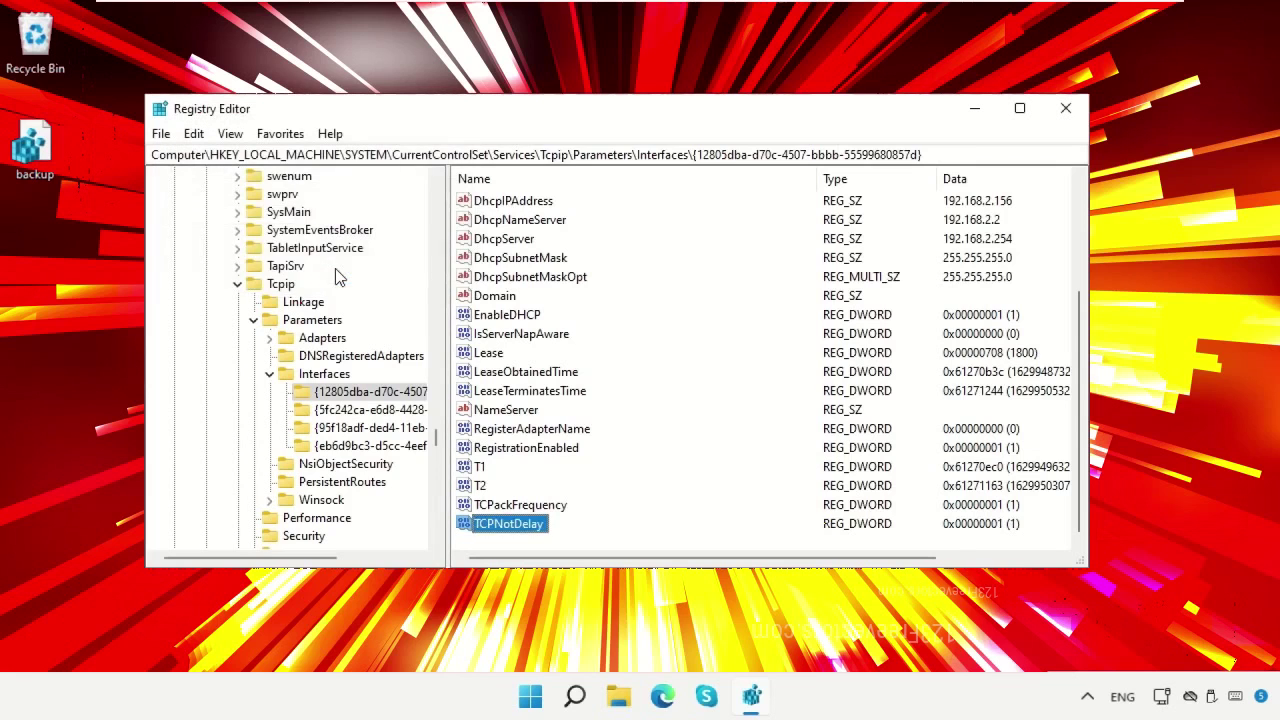
# Collapse the HKEY_LOCAL_MACHINE tree and expand it again to show only its top-level keys
pyautogui.click(290, 283)
pyautogui.moveTo(435, 440); pyautogui.dragTo(432, 300)
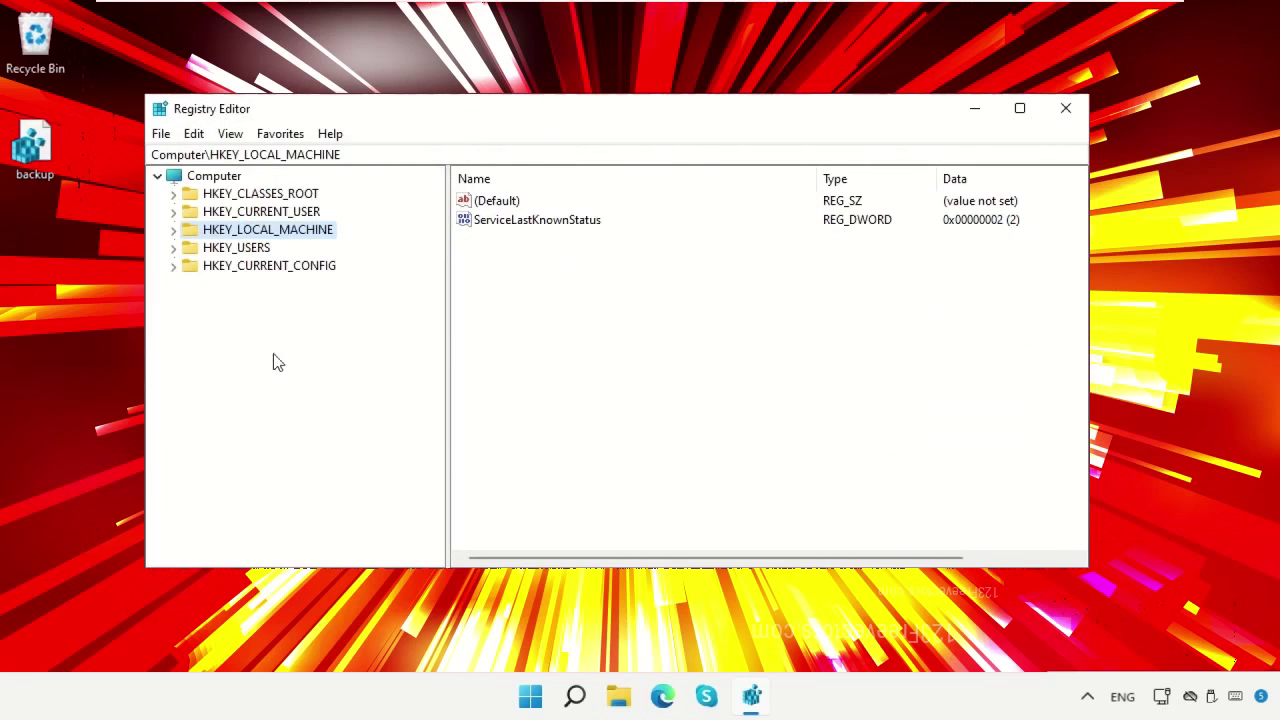
pyautogui.click(181, 237)
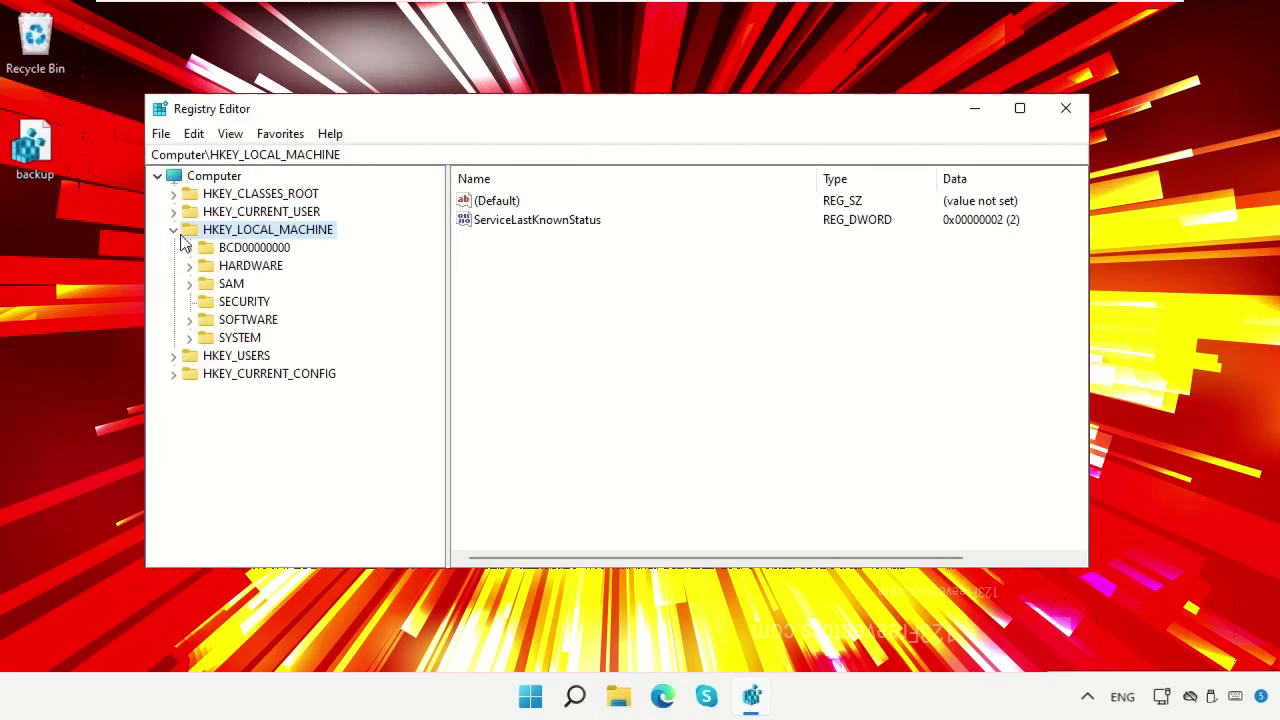
# Expand HKEY_LOCAL_MACHINE\SOFTWARE\Microsoft and select its MSMQ subkey
pyautogui.click(236, 324)
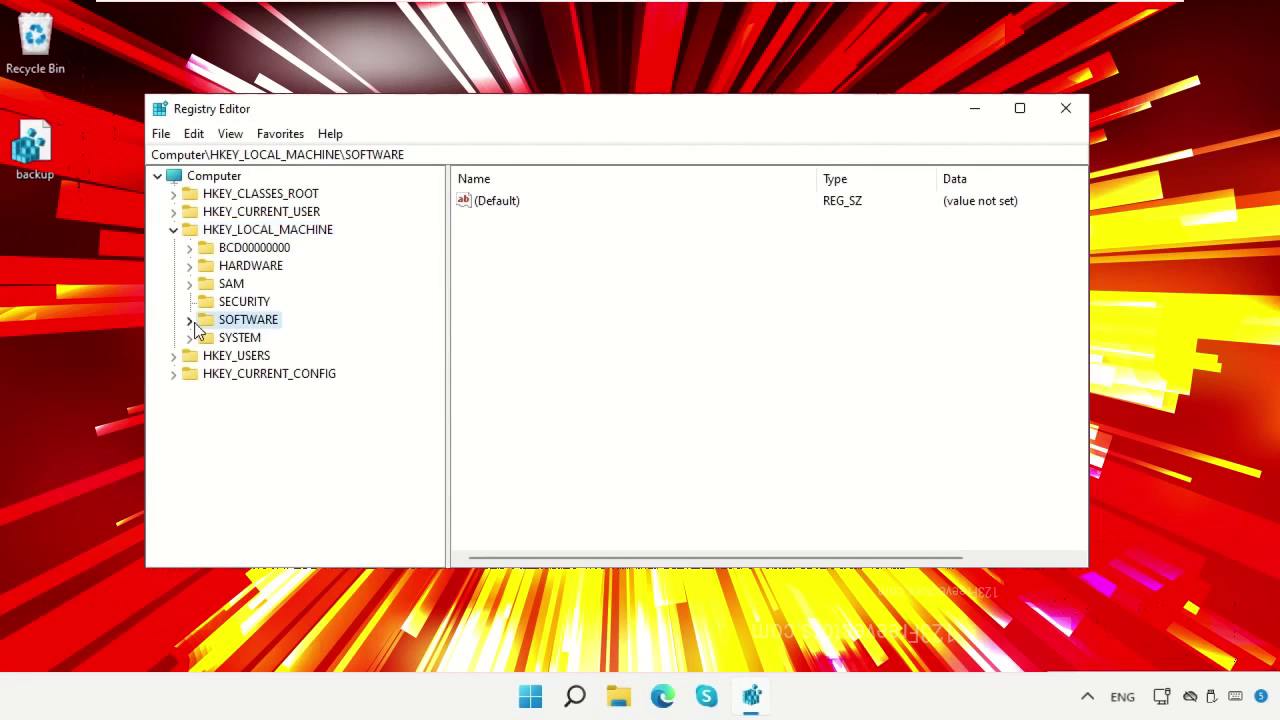
pyautogui.click(191, 321)
pyautogui.click(222, 392)
pyautogui.click(207, 391)
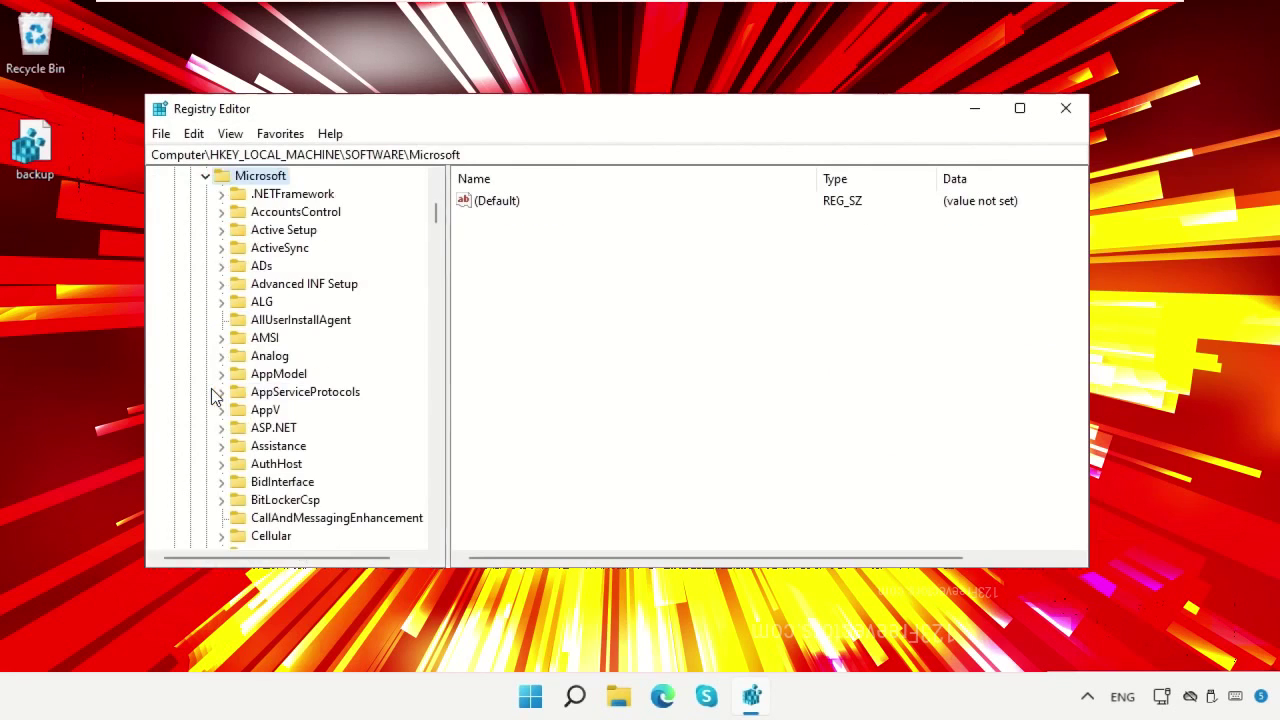
pyautogui.scroll(-20, 295, 383)
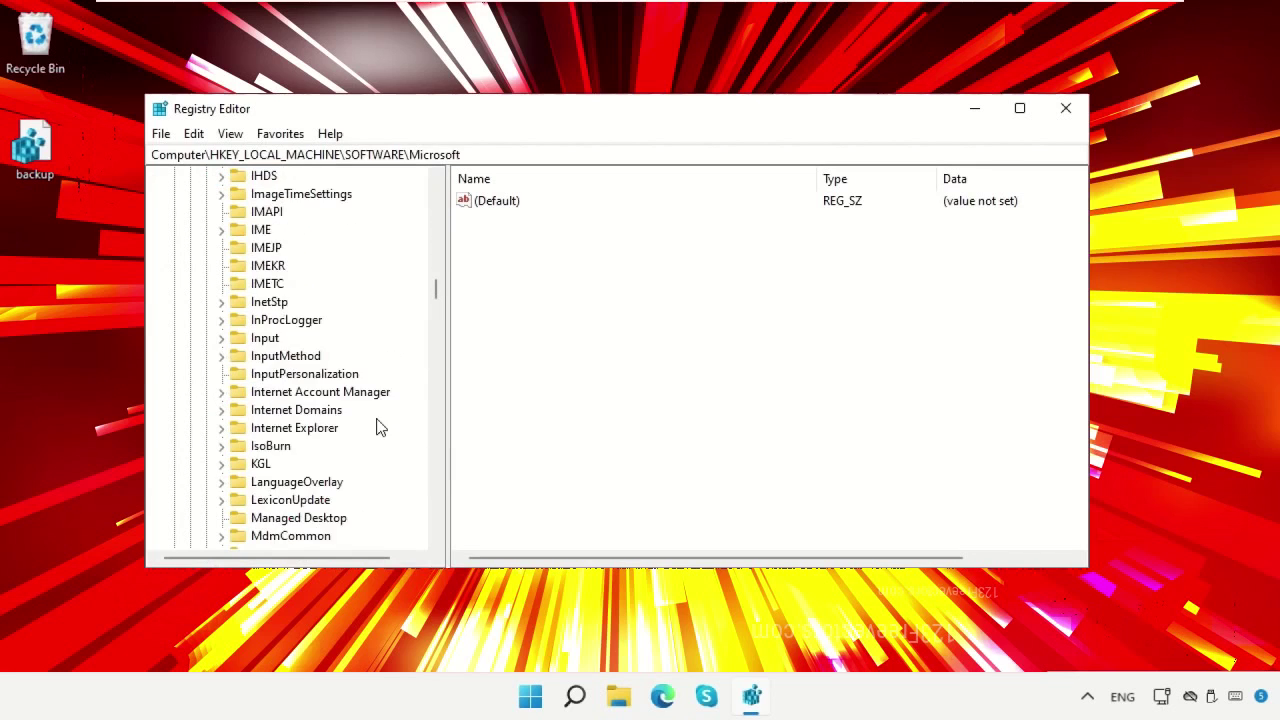
pyautogui.click(272, 449)
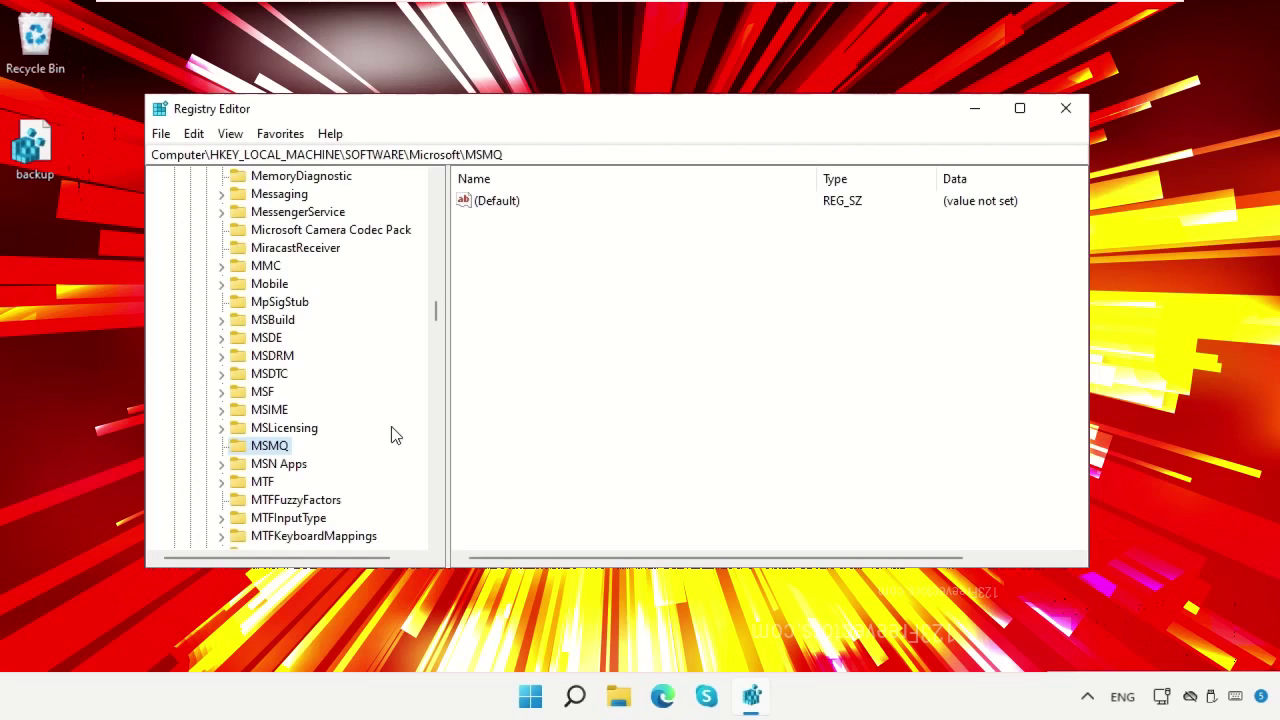
# Create a new key named MSMQ under HKEY_LOCAL_MACHINE\SOFTWARE\Microsoft
pyautogui.scroll(20, 391, 426)
pyautogui.scroll(13, 393, 430)
pyautogui.scroll(-5, 391, 428)
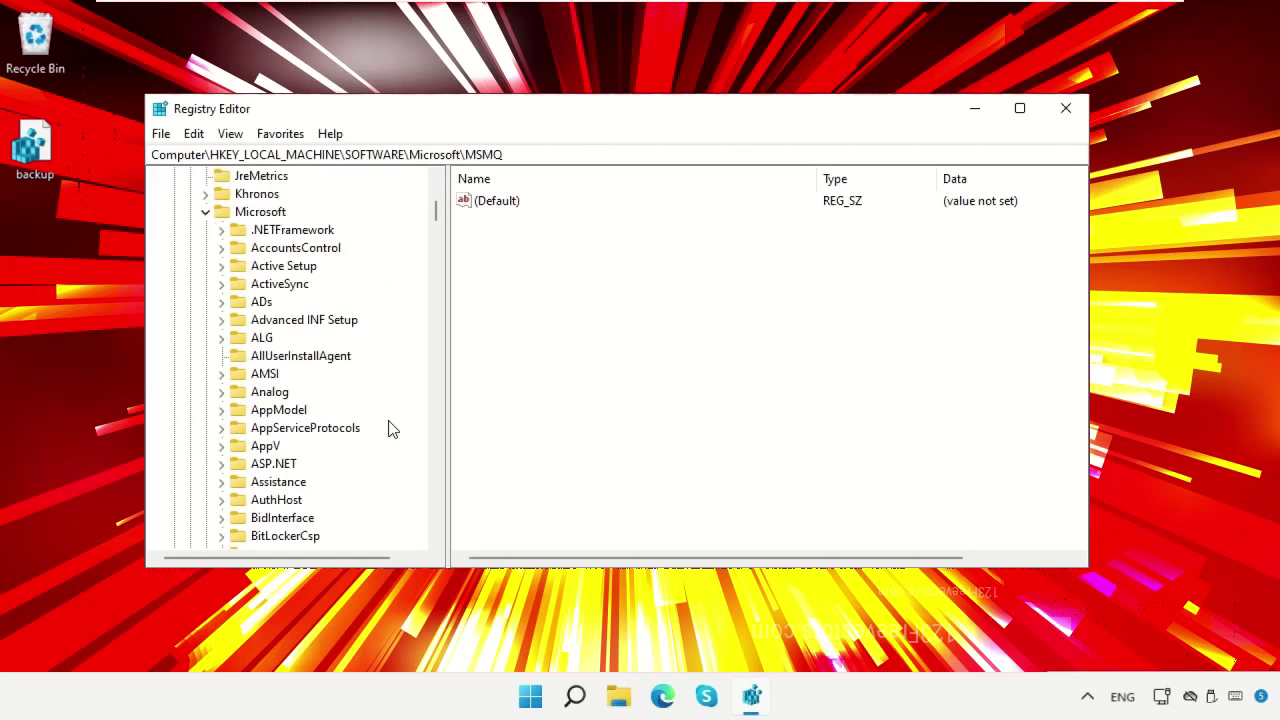
pyautogui.click(258, 213)
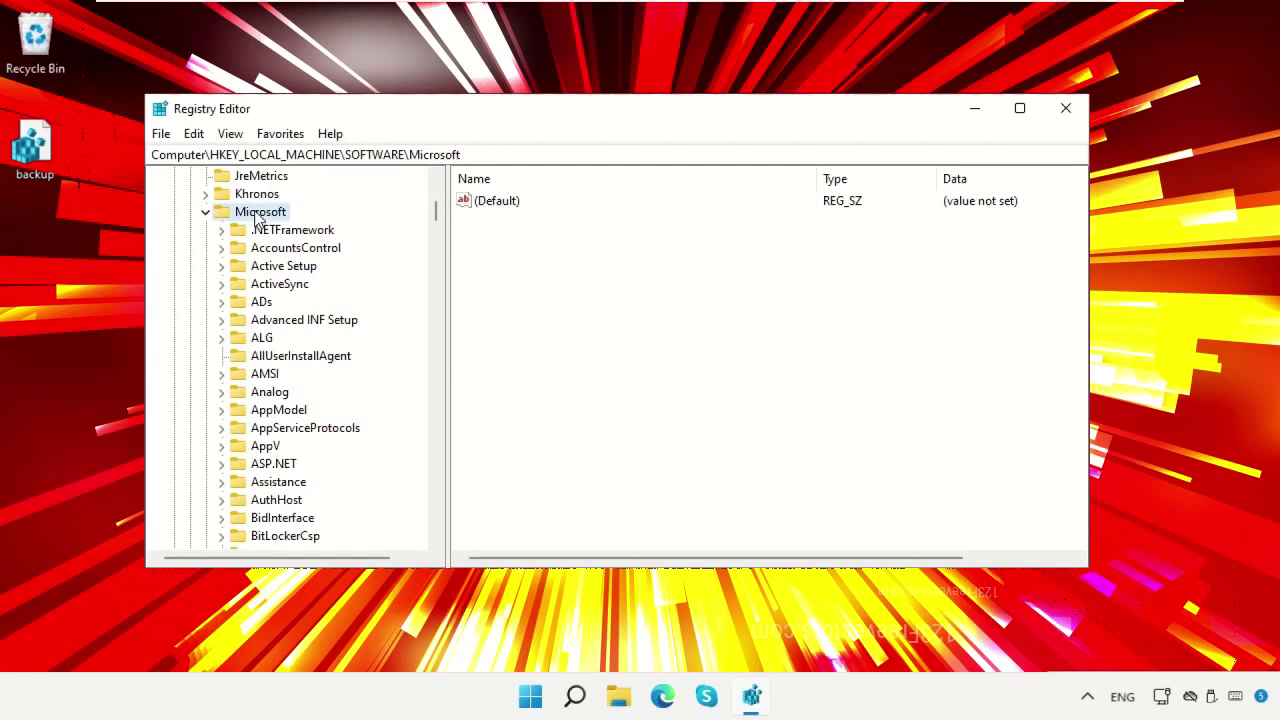
pyautogui.rightClick(256, 195)
pyautogui.moveTo(391, 229)
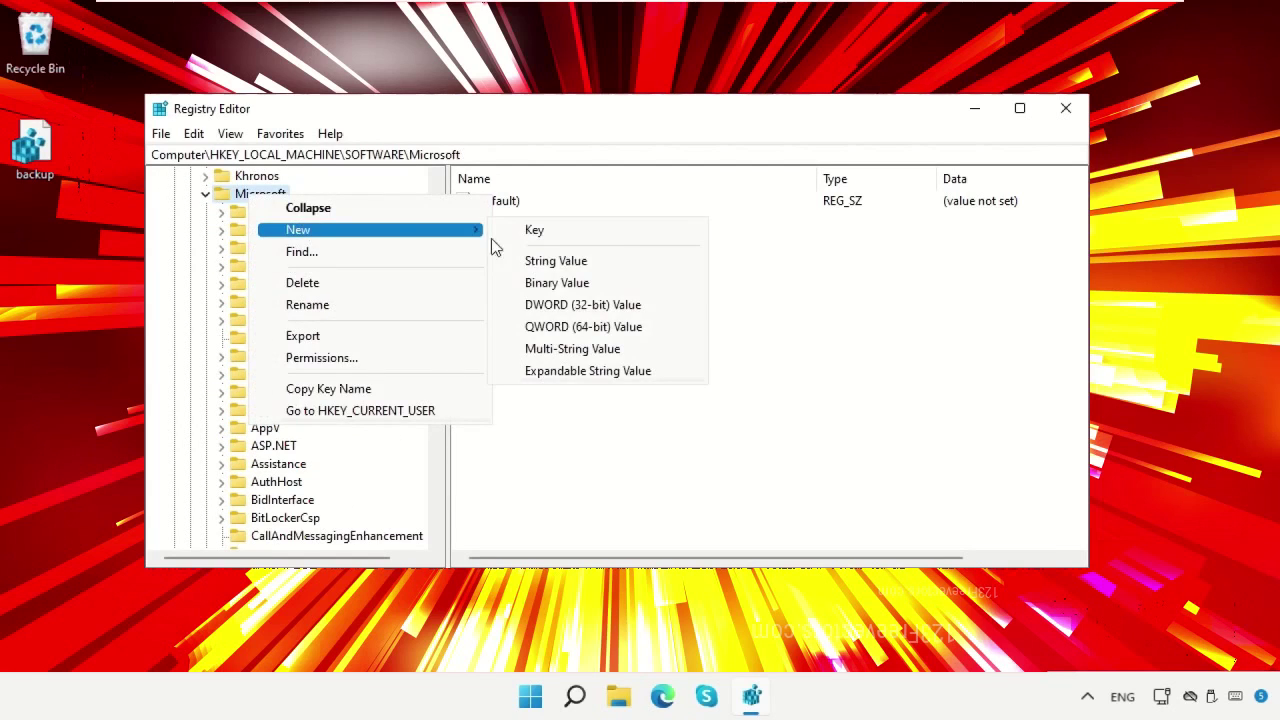
pyautogui.click(617, 232)
pyautogui.write('MSMQ')
pyautogui.press('Return')
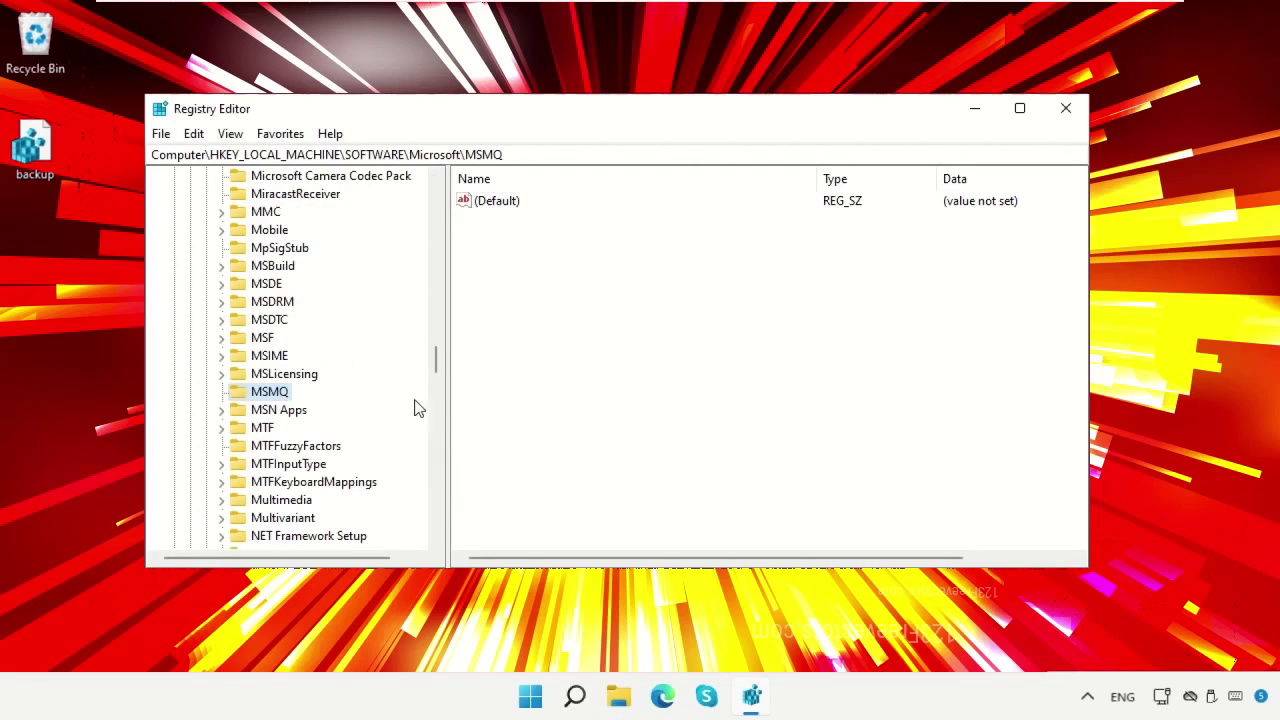
# Create a DWORD (32-bit) value named TCPNotDelay in the MSMQ key
pyautogui.rightClick(616, 322)
pyautogui.moveTo(700, 330)
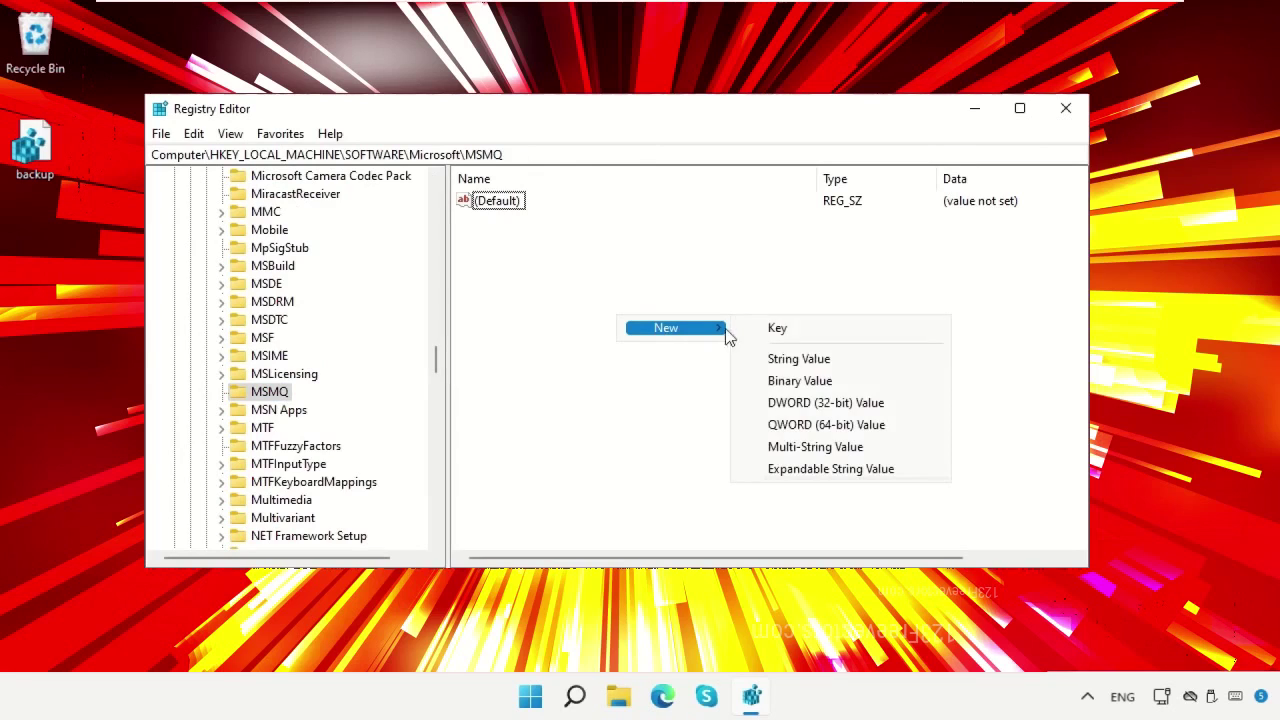
pyautogui.click(775, 402)
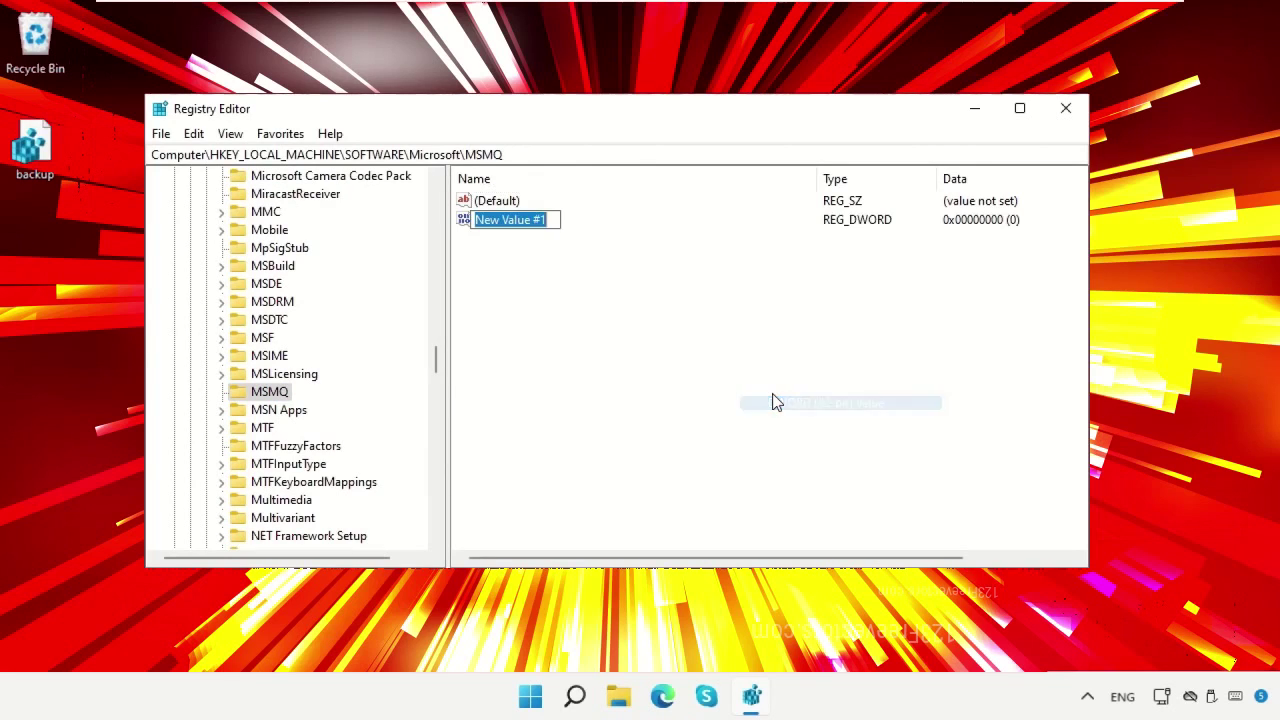
pyautogui.write('TCPNotDelay')
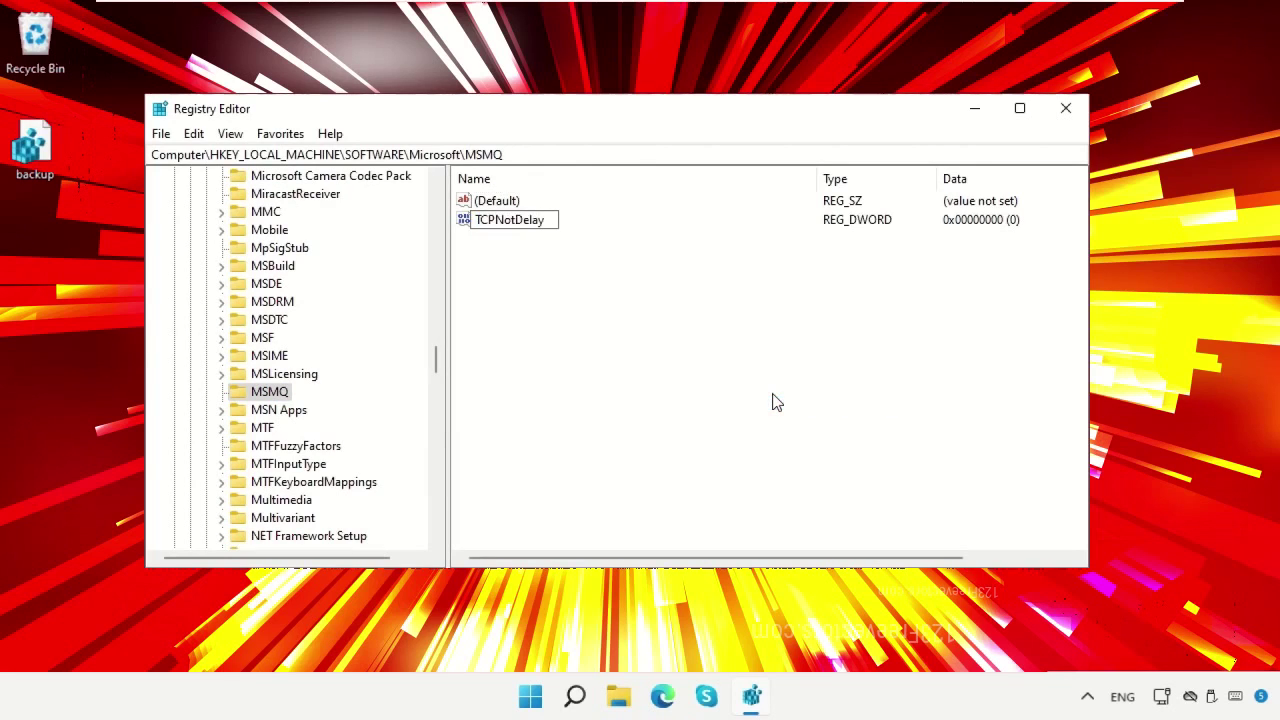
pyautogui.press('Return')
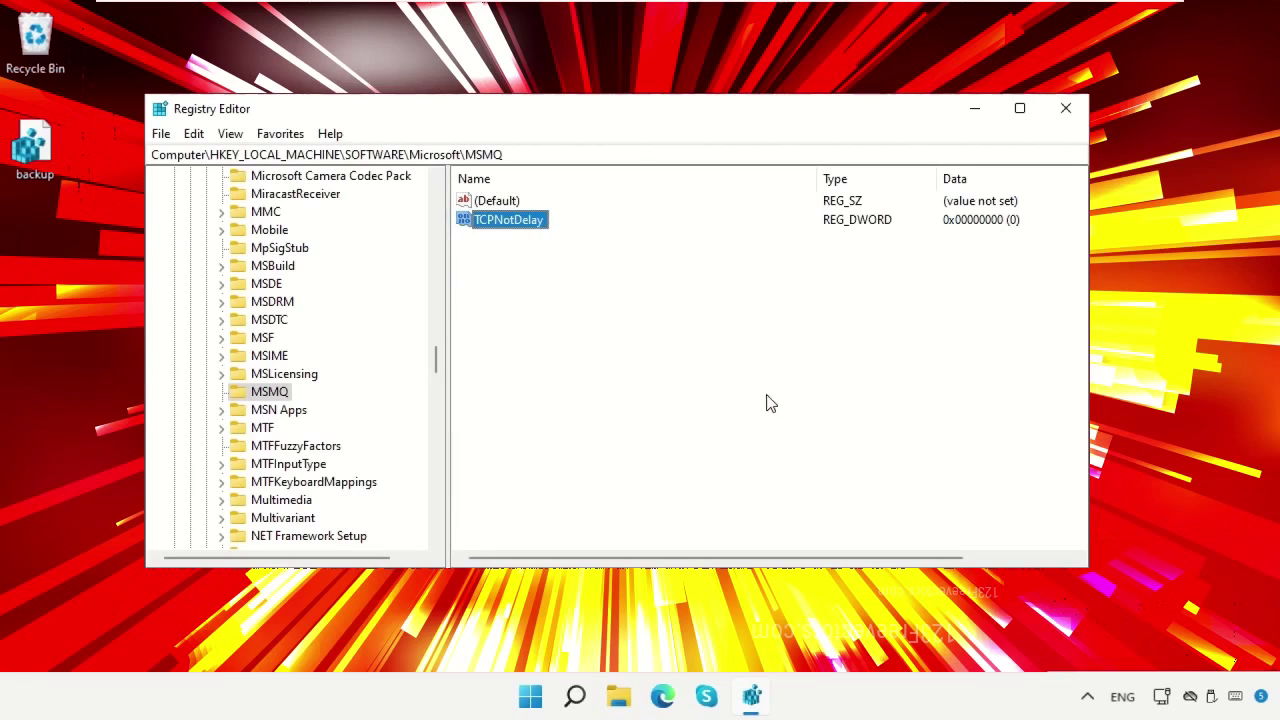
# Set the value data of TCPNotDelay in the MSMQ key to hexadecimal 1
pyautogui.rightClick(513, 230)
pyautogui.click(552, 233)
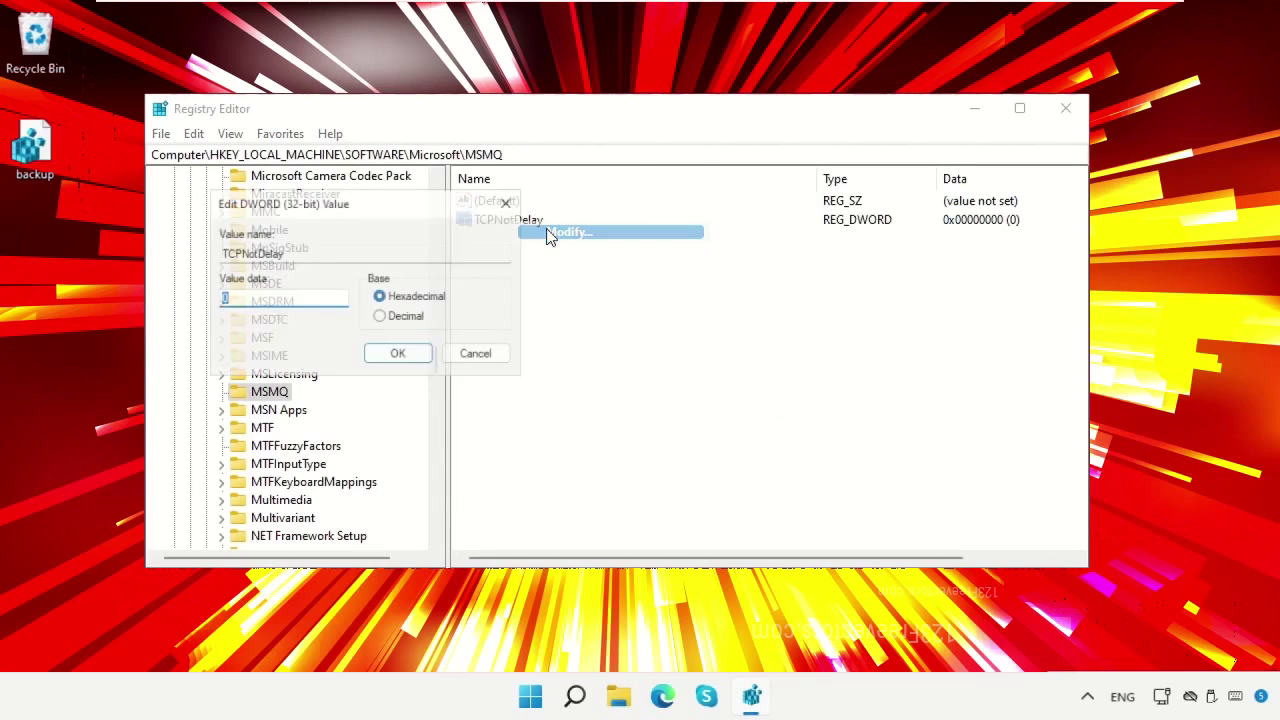
pyautogui.press('BackSpace')
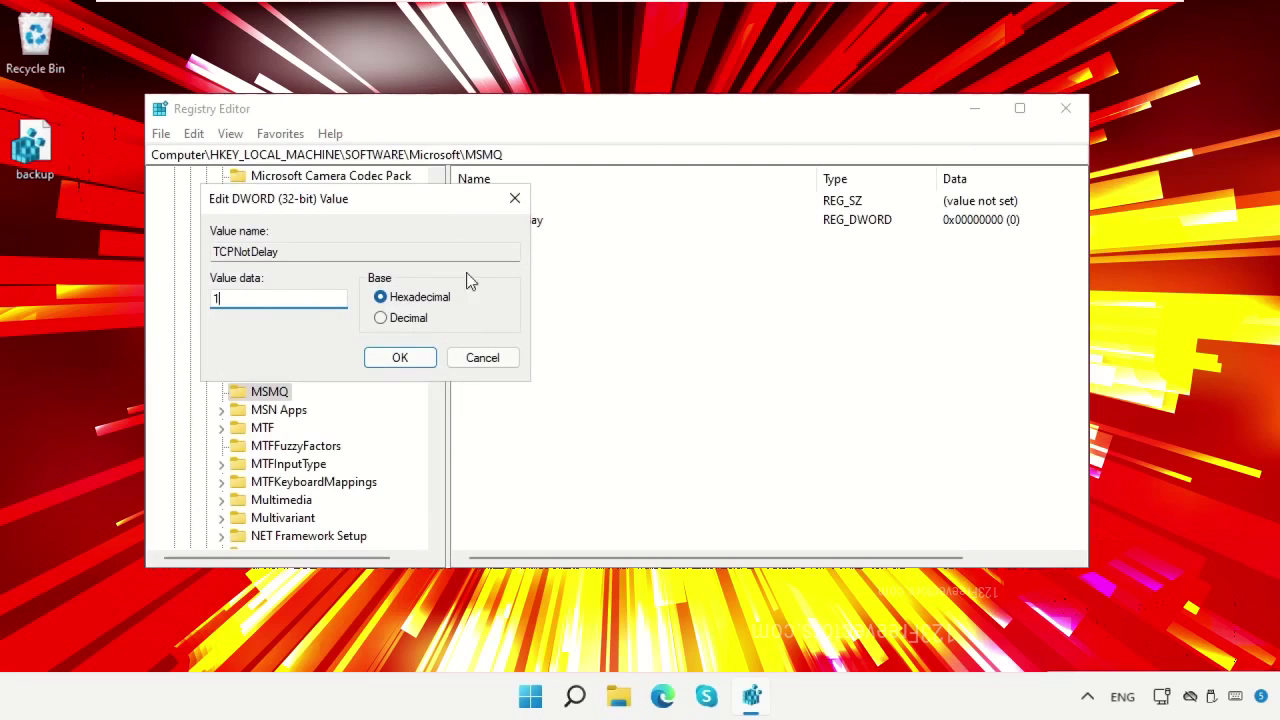
pyautogui.click(418, 361)
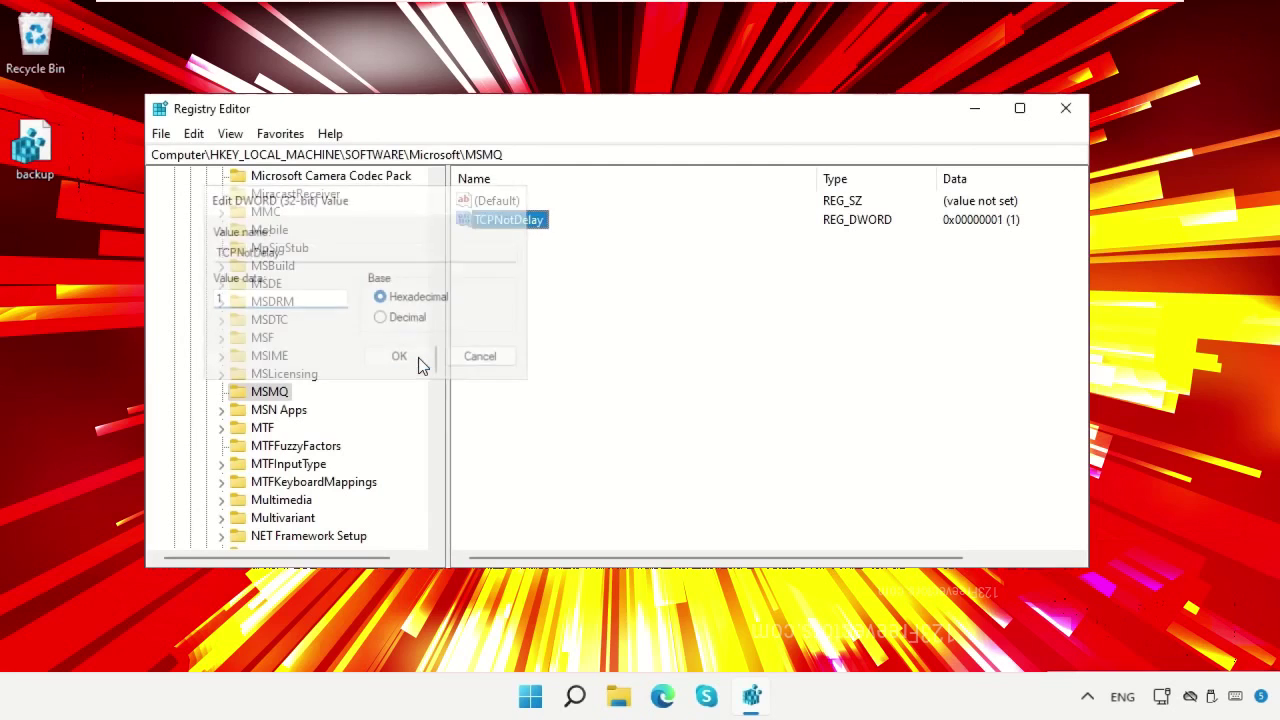
# Create a subkey named Parameters under the MSMQ key
pyautogui.rightClick(244, 392)
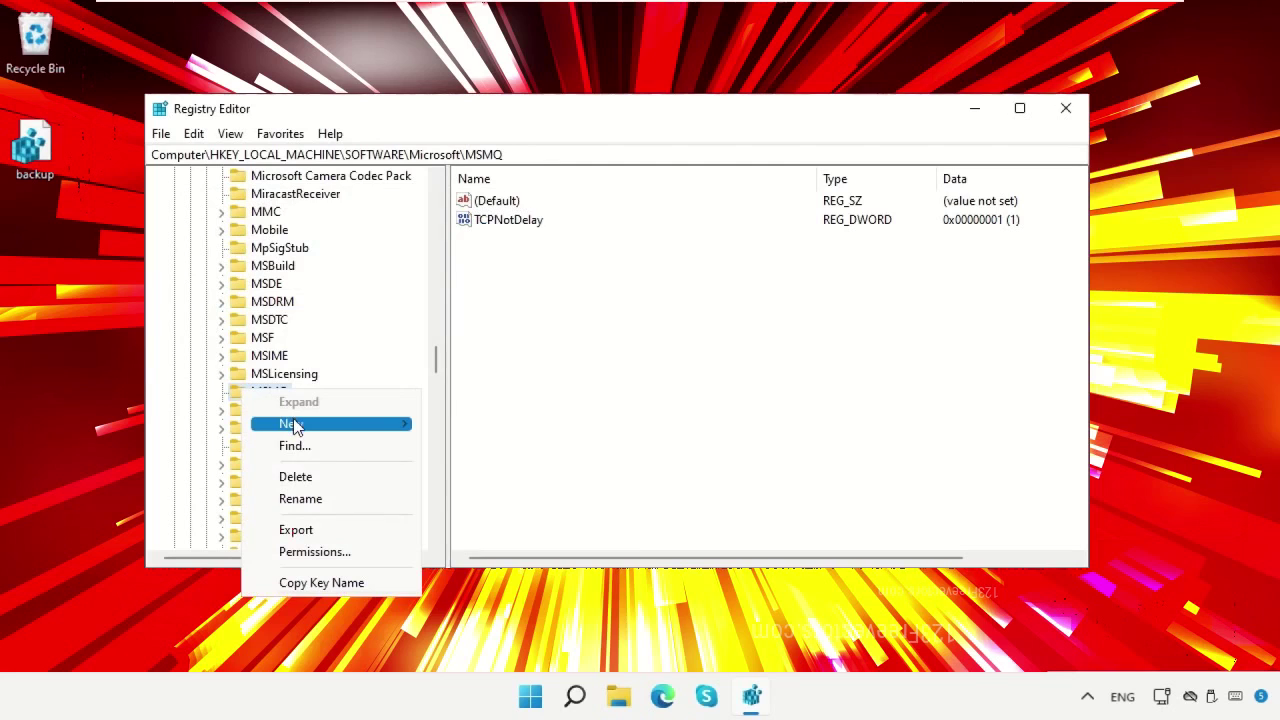
pyautogui.moveTo(291, 423)
pyautogui.click(460, 424)
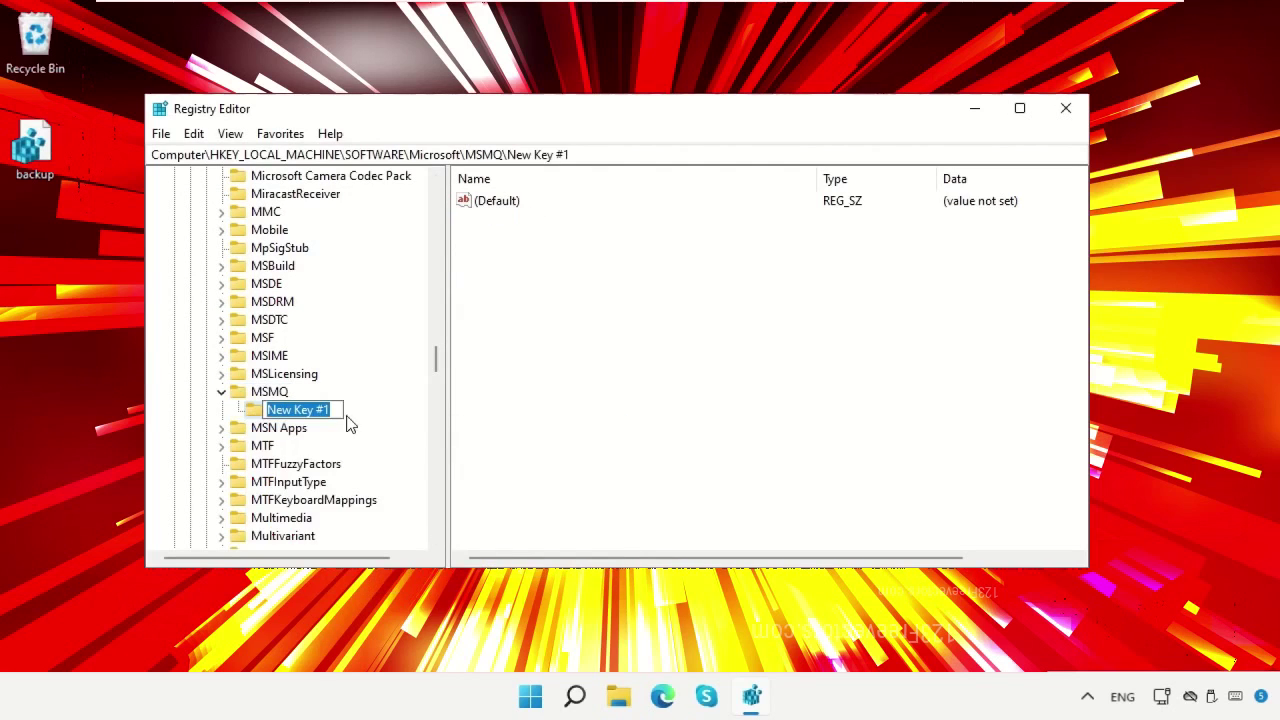
pyautogui.press('BackSpace')
pyautogui.write('Parameters')
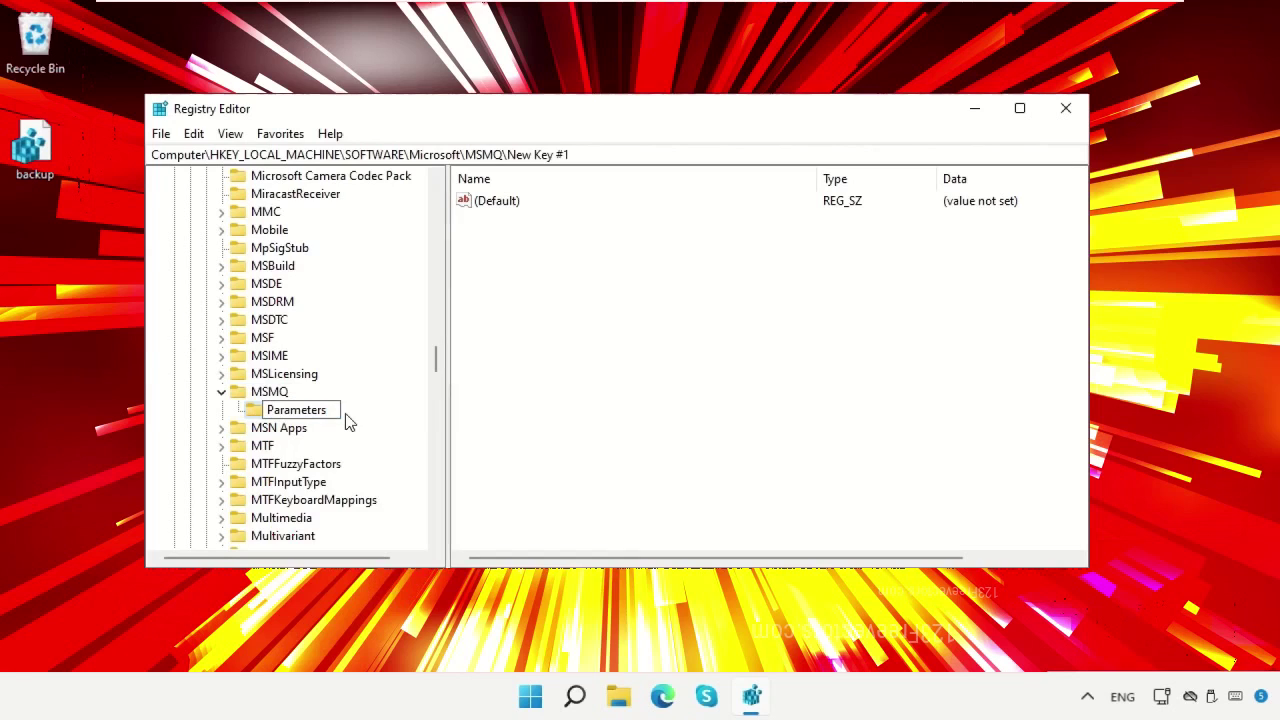
pyautogui.press('Return')
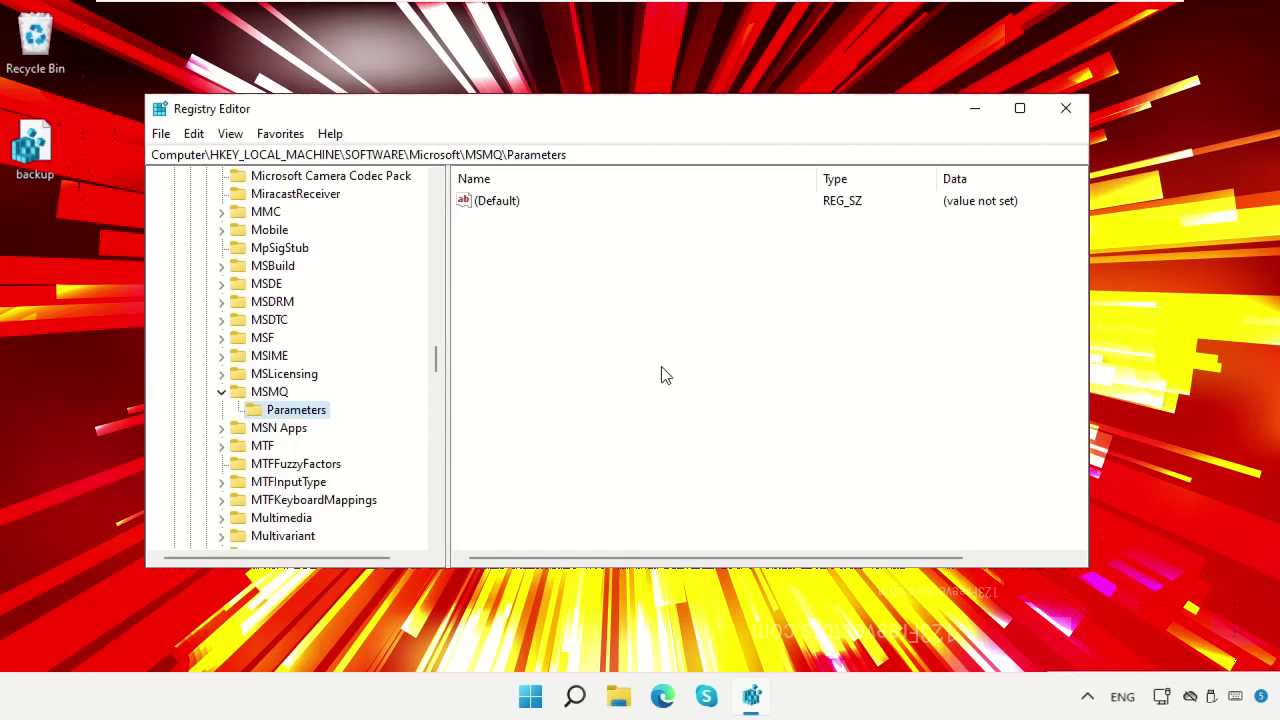
# Create a DWORD (32-bit) value named TCPNotDelay in the MSMQ\Parameters key
pyautogui.rightClick(742, 379)
pyautogui.moveTo(768, 385)
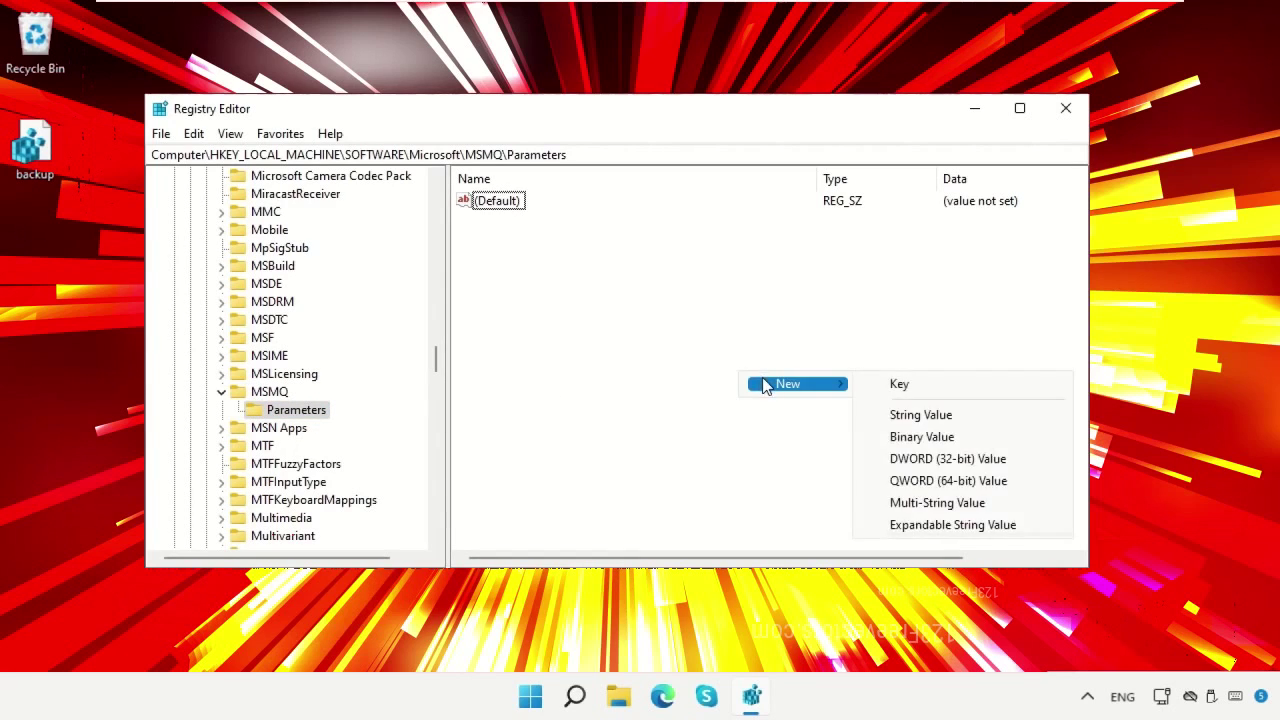
pyautogui.click(919, 457)
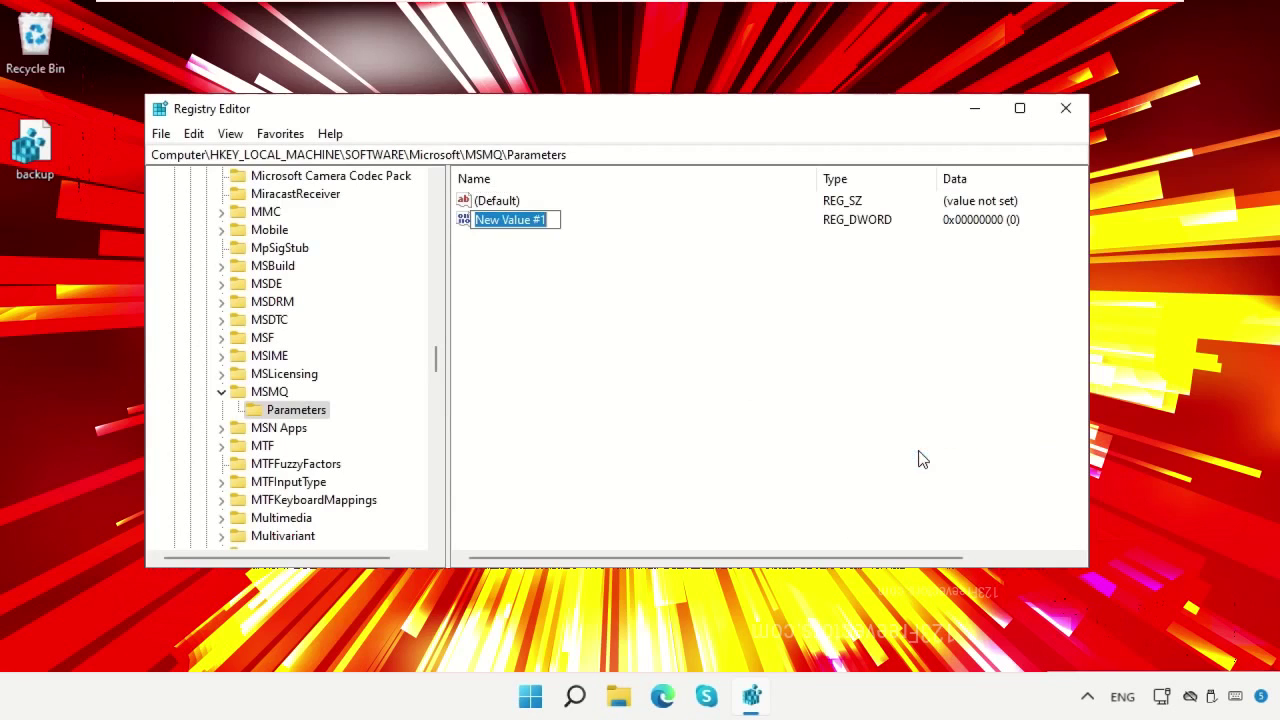
pyautogui.write('TCPNotDelay')
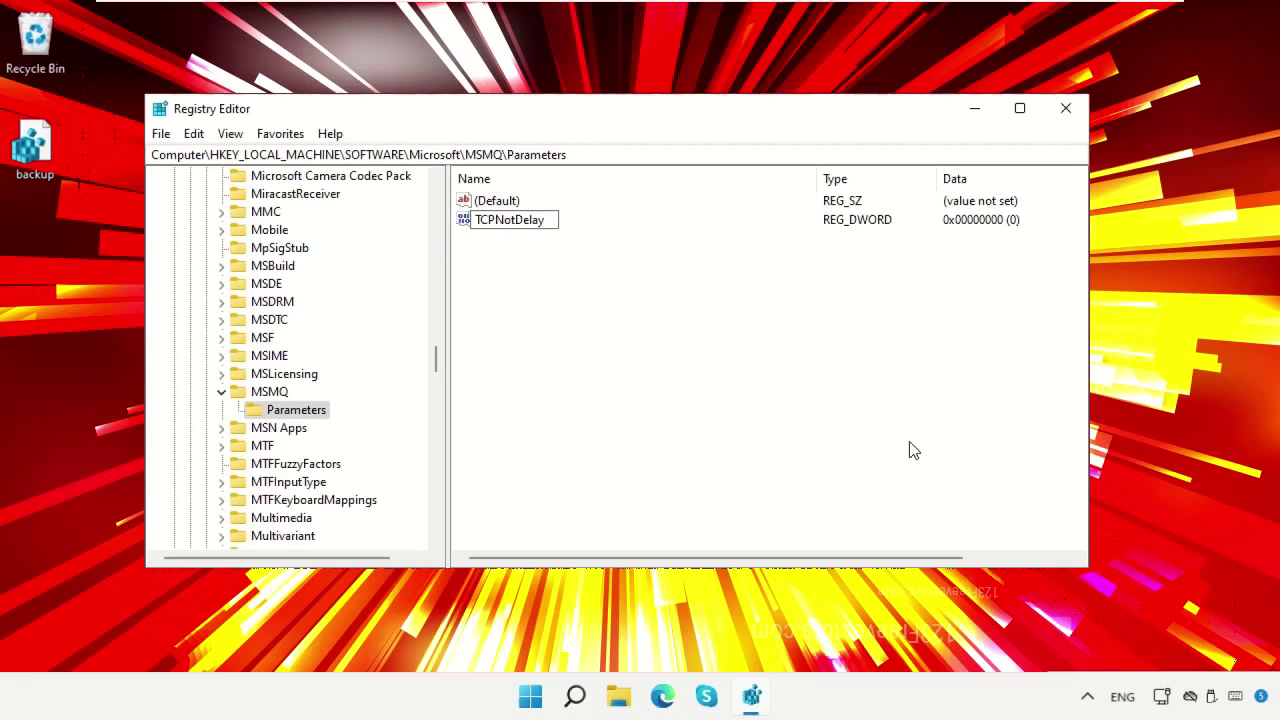
pyautogui.press('Return')
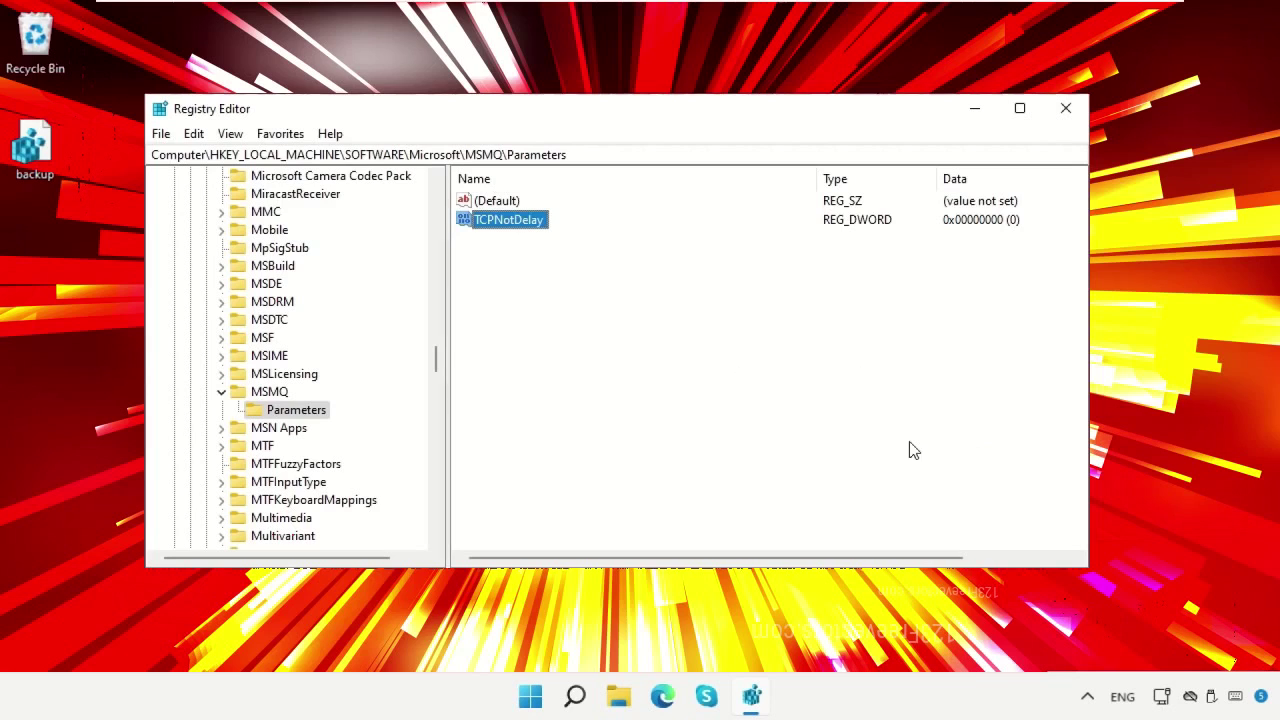
# Set the value data of TCPNotDelay in the Parameters key to hexadecimal 1 and close the registry window
pyautogui.rightClick(500, 228)
pyautogui.click(529, 234)
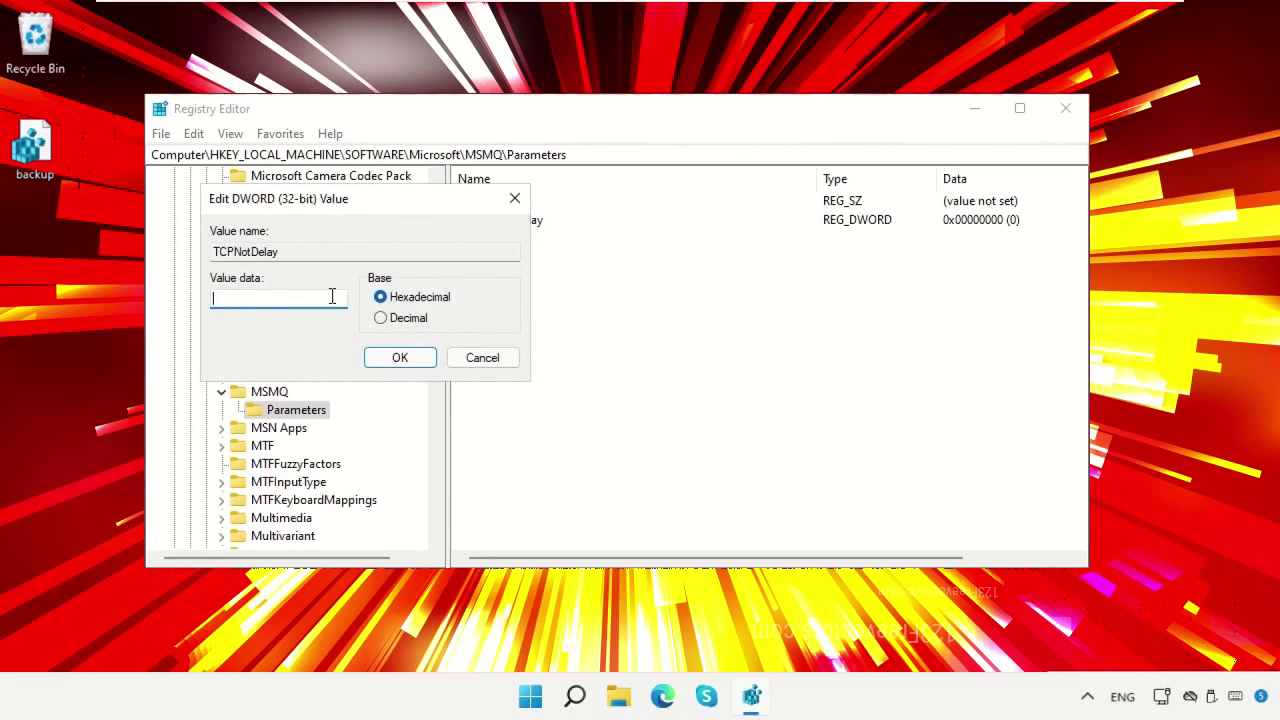
pyautogui.click(398, 357)
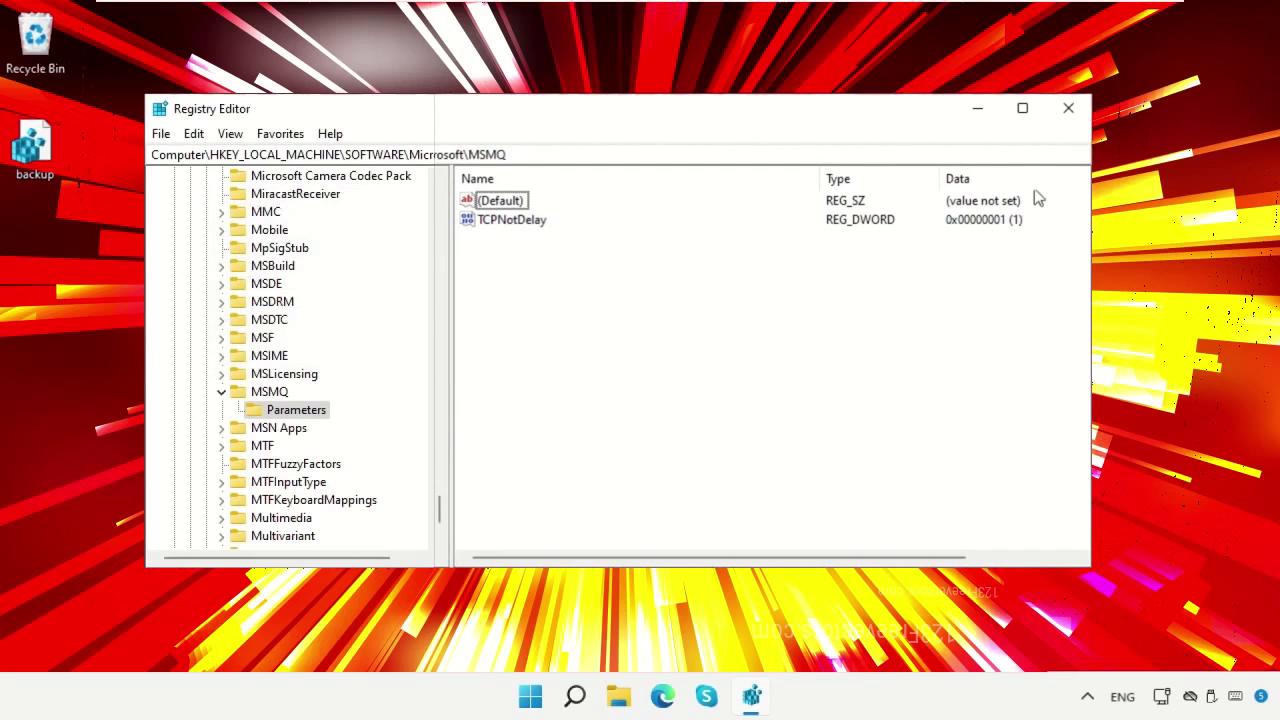
pyautogui.click(1066, 112)
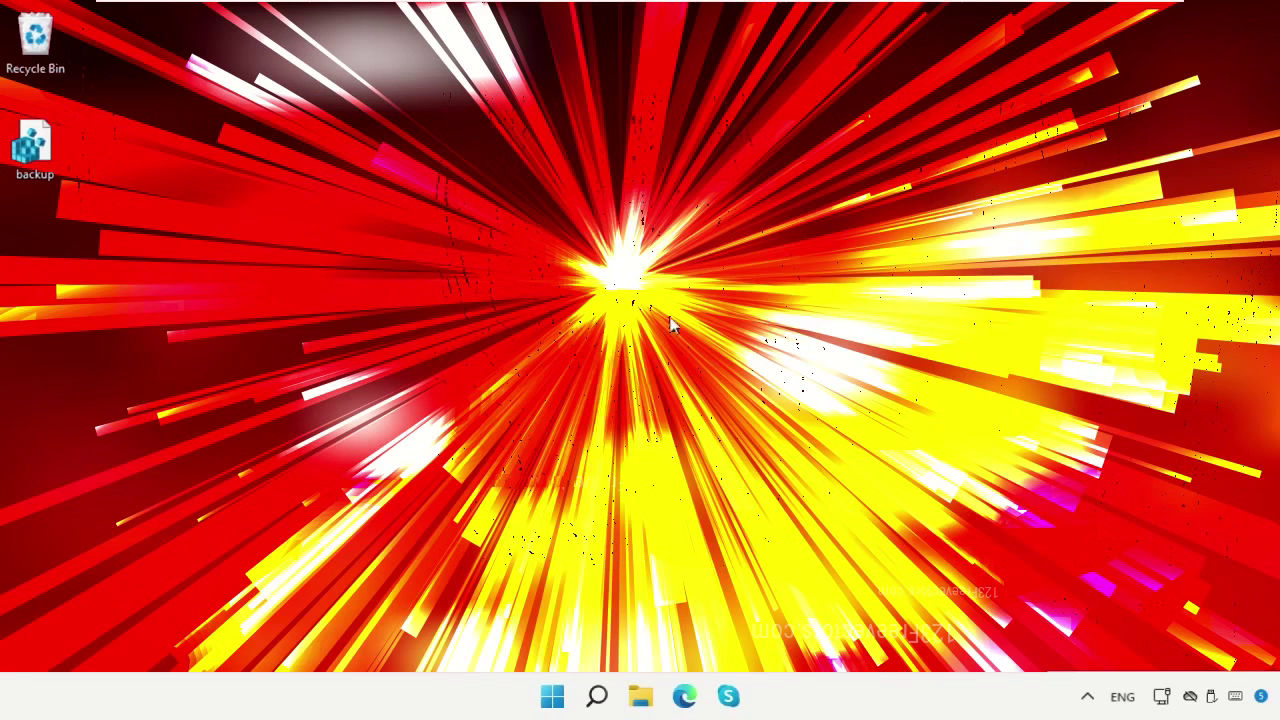